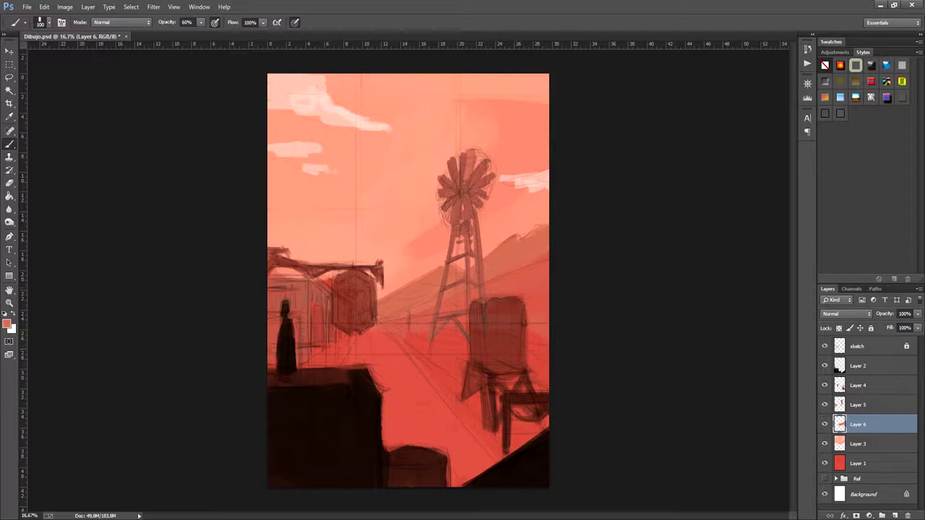
Lower the sketch layer's opacity to about 31% so its lines fade
left_click(852, 346)
type("42")
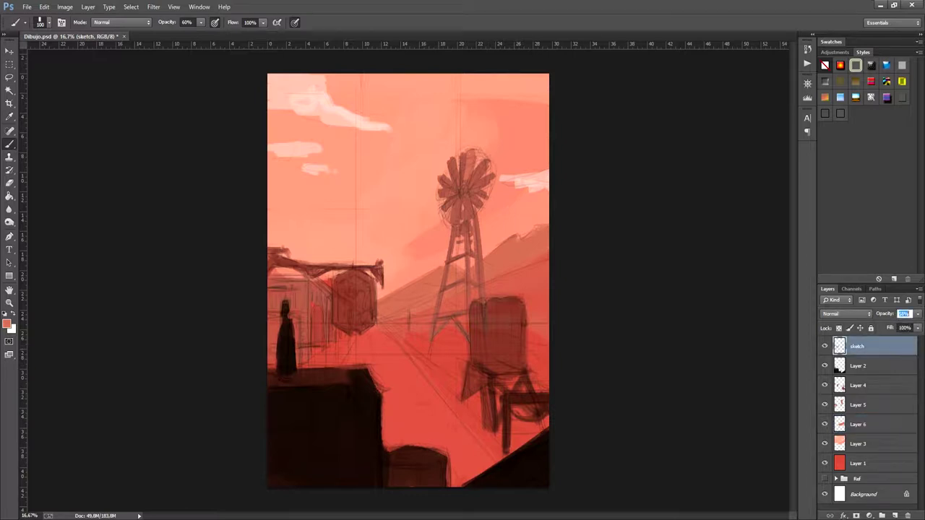
key("Down")
key("Down")
key("Down")
key("Down")
key("Down")
key("Down")
key("Down")
key("Down")
key("Down")
key("Down")
key("Down")
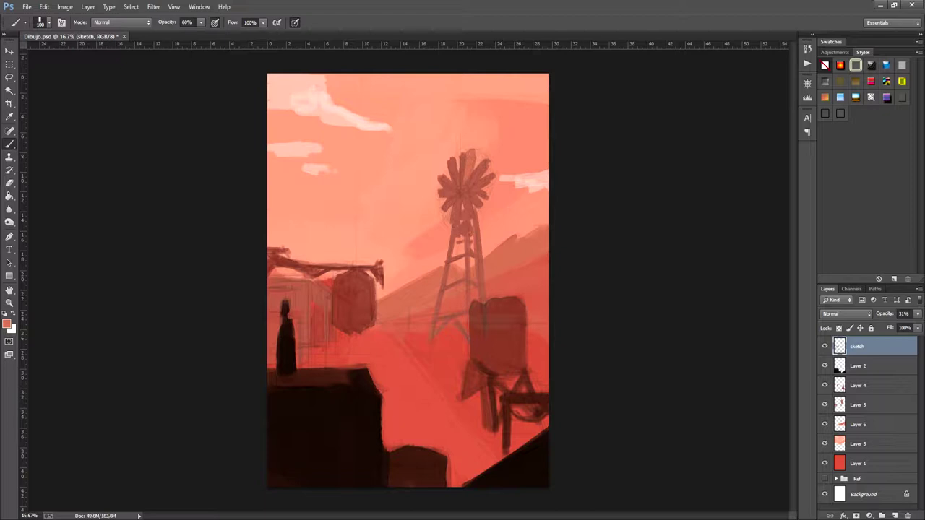
Stamp all visible layers into Layer 7 and desaturate it to greyscale
key("ctrl+alt+shift+e")
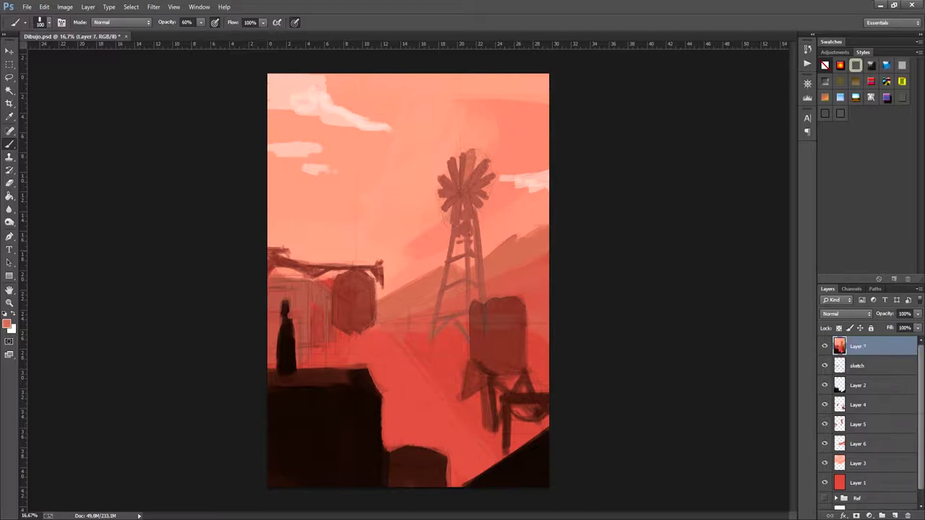
left_click(64, 6)
mouse_move(87, 33)
left_click(195, 230)
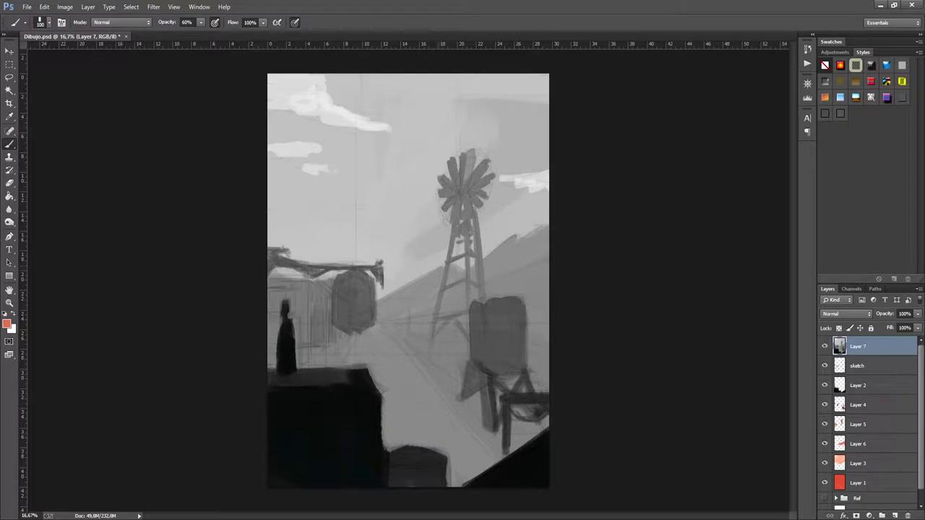
Darken the windmill's left leg with sampled dark grey strokes at brush size 80
key("bracketleft")
key("bracketleft")
left_click(430, 340, "alt")
left_click_drag(432, 329, 426, 351)
left_click(430, 340, "alt")
Show the Ref group and move it to the top of the layer stack
left_click(825, 499)
left_click(824, 498)
left_click(825, 499)
left_click_drag(856, 498, 856, 339)
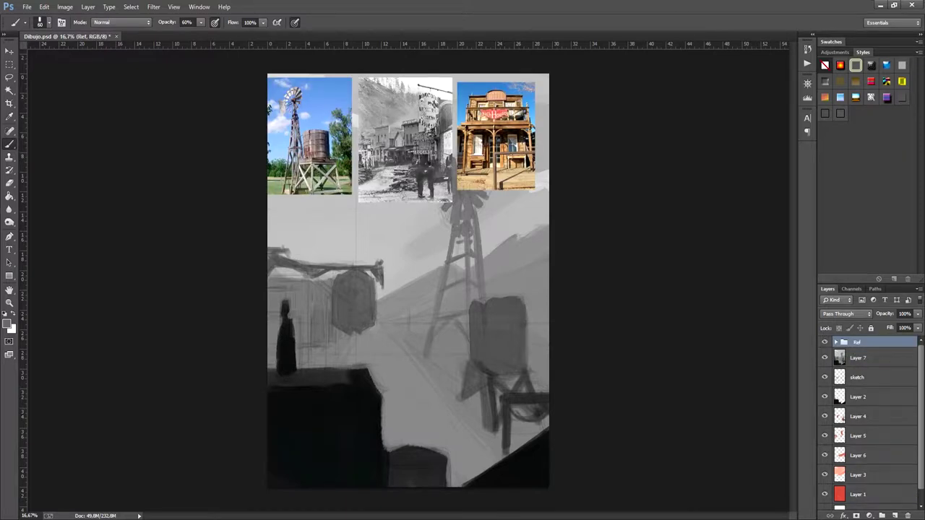
Move the reference photos to the bottom of the canvas and select Layer 7
key("v")
left_click_drag(423, 138, 423, 423)
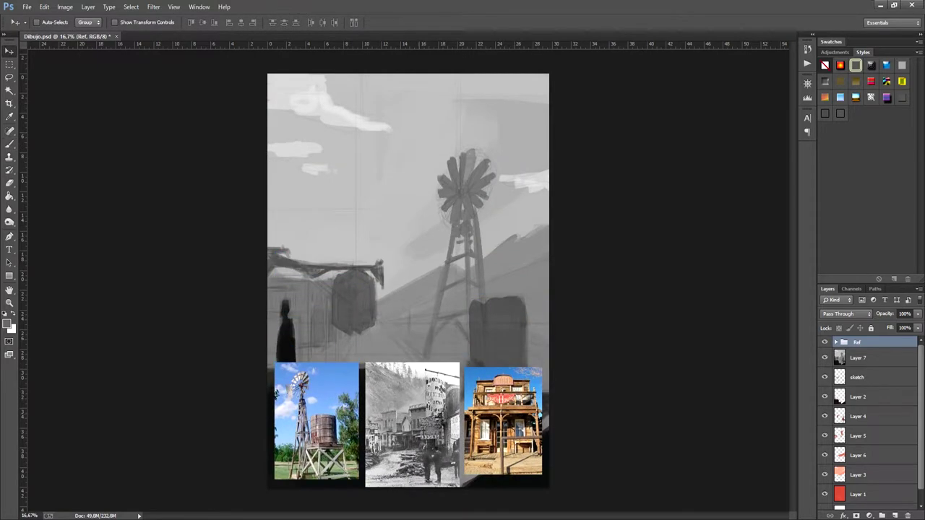
left_click(858, 357)
Return to the Brush, swap paint colours back and forth, and undo the last stroke
key("b")
key("x")
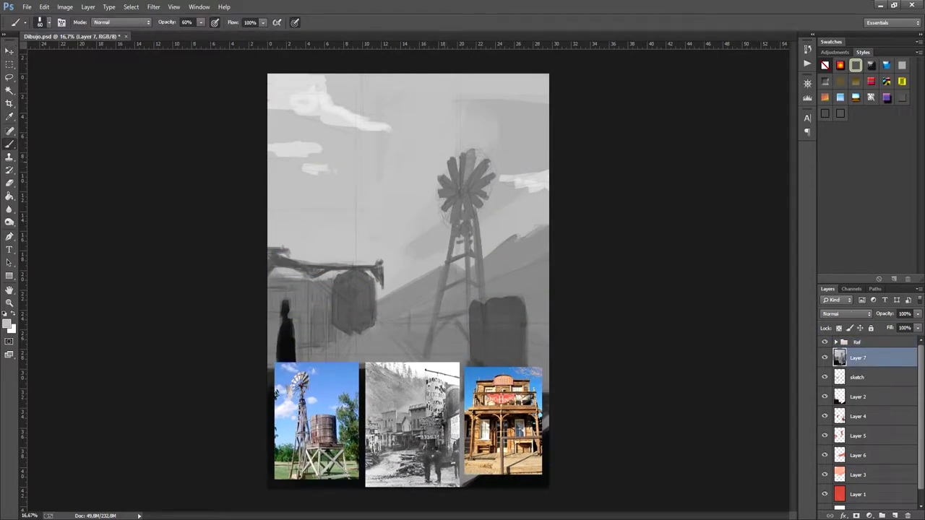
key("x")
key("ctrl+z")
key("ctrl+z")
key("ctrl+z")
key("ctrl+z")
key("ctrl+z")
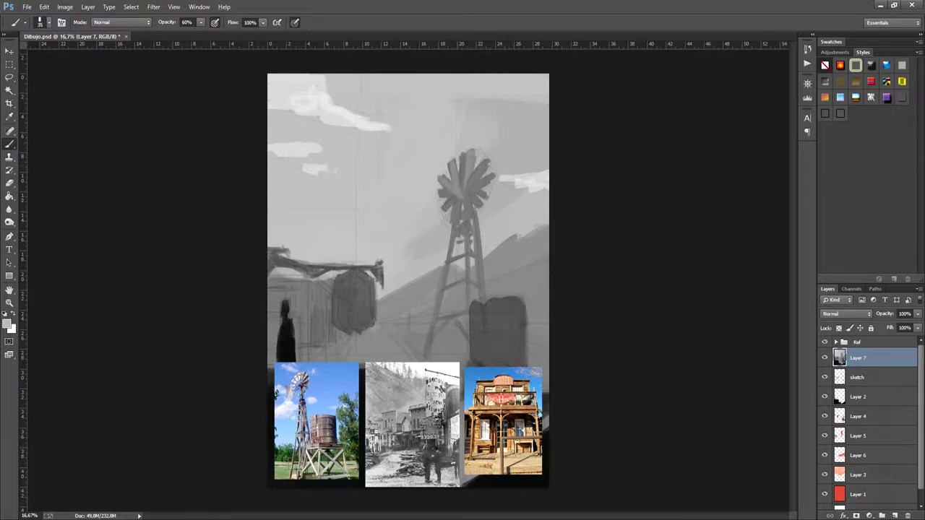
Brighten the windmill's upper and lower-left blades, discarding the first trial strokes
mouse_move(441, 202)
left_mouse_down()
mouse_move(460, 184)
mouse_move(453, 169)
mouse_move(468, 190)
mouse_move(460, 162)
left_mouse_up()
key("ctrl+alt+z")
key("ctrl+alt+z")
key("ctrl+alt+z")
key("ctrl+z")
key("ctrl+z")
left_click_drag(474, 177, 473, 157)
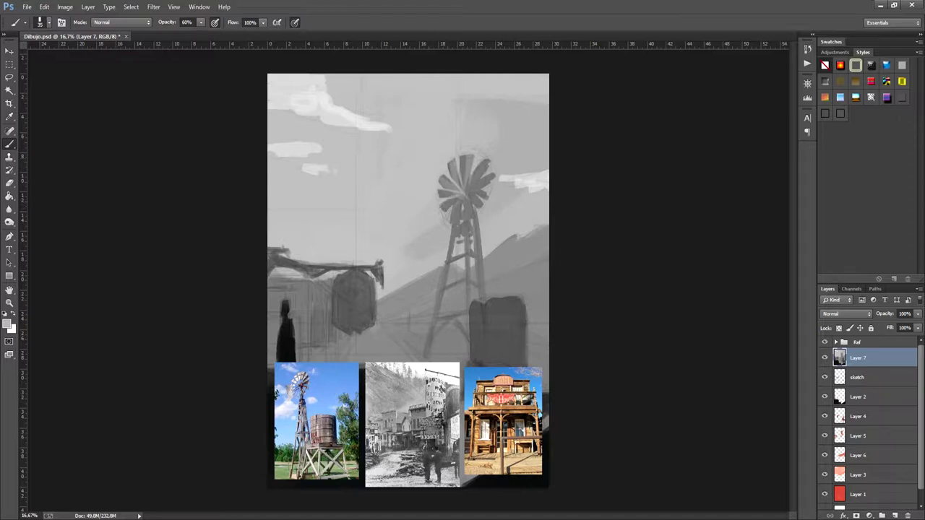
left_click_drag(453, 206, 456, 199)
Add light and dark touches to the windmill head using sampled greys
left_click(473, 192, "alt")
left_click_drag(469, 192, 478, 191)
left_click(472, 186)
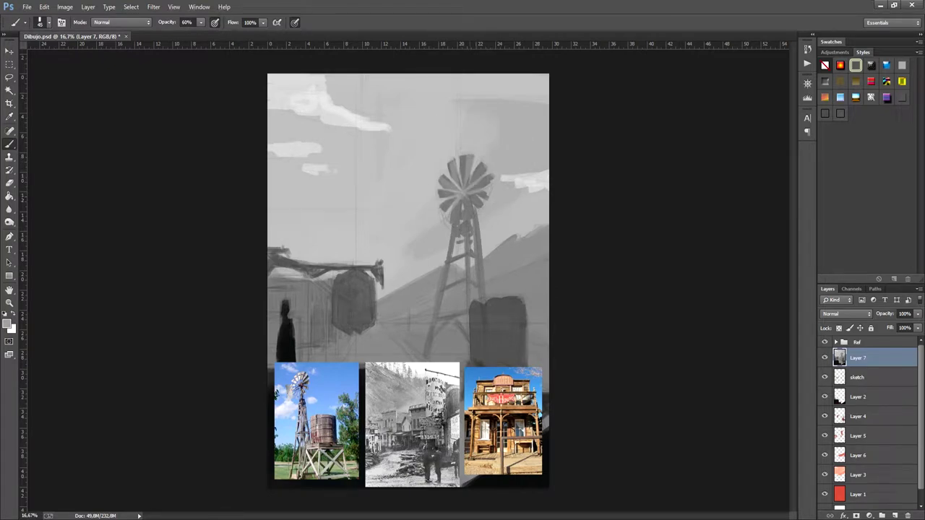
left_click(474, 195, "alt")
left_click(480, 199)
left_click(483, 192)
left_click(483, 195, "alt")
Darken the windmill hub and soften the nearby sky with a 250 px brush
left_click_drag(463, 191, 464, 198)
key("bracketright")
key("bracketright")
key("bracketright")
key("bracketright")
key("bracketright")
key("bracketright")
key("bracketright")
key("bracketright")
key("bracketright")
key("bracketright")
left_click_drag(478, 105, 499, 104)
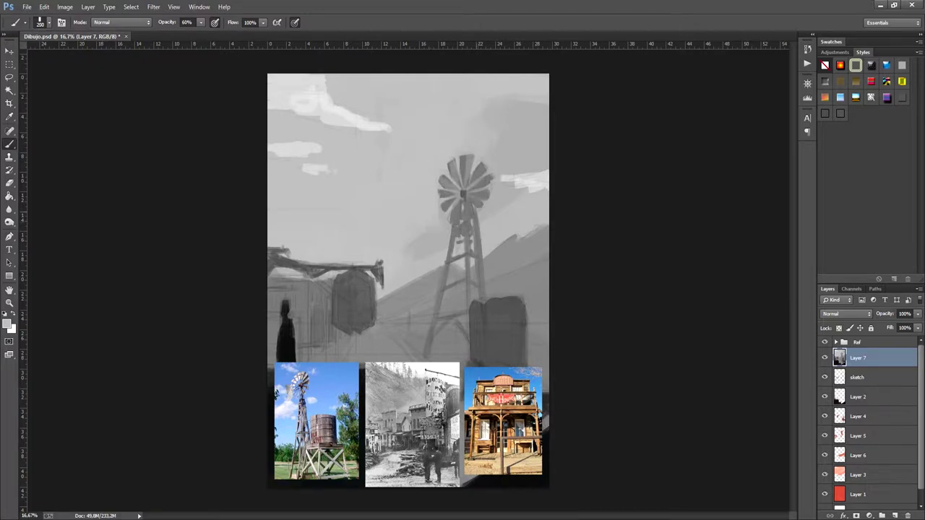
Try three light rungs across the windmill tower at brush size 80, then undo them
key("bracketleft")
key("bracketleft")
key("bracketleft")
key("bracketleft")
key("bracketleft")
key("bracketleft")
key("bracketleft")
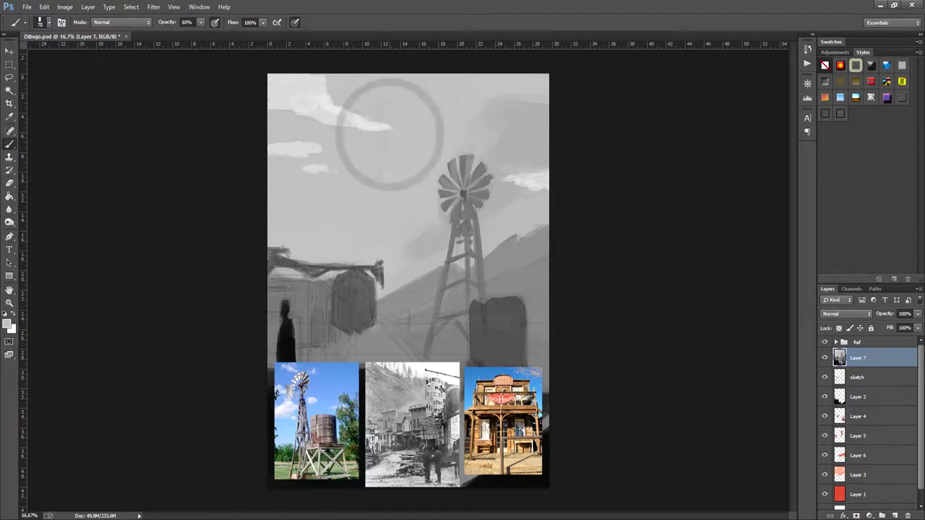
key("bracketright")
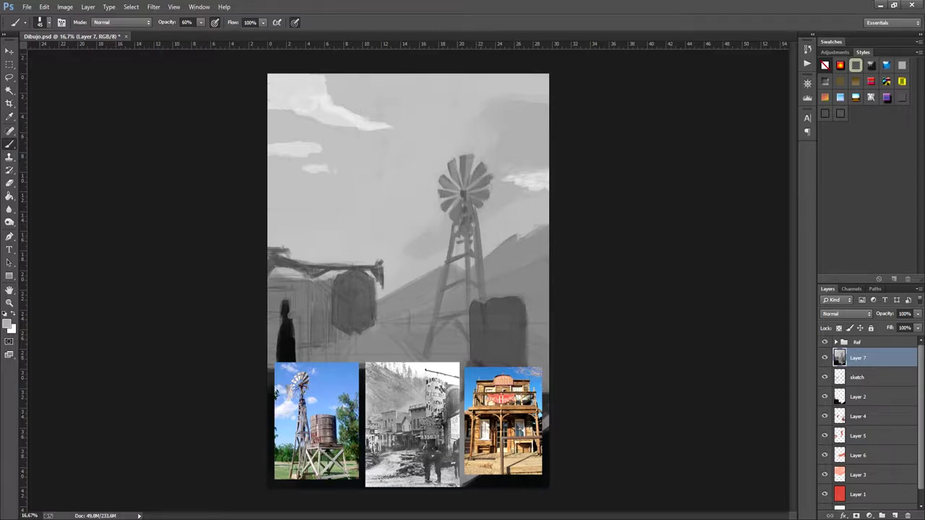
left_click_drag(446, 262, 457, 256)
left_click_drag(443, 288, 462, 279)
left_click_drag(435, 319, 447, 315)
key("ctrl+alt+z")
key("ctrl+alt+z")
key("ctrl+alt+z")
Darken the windmill tower's right leg with a sampled darker grey
left_click(477, 261, "alt")
left_click_drag(476, 259, 481, 300)
left_click_drag(478, 207, 480, 249)
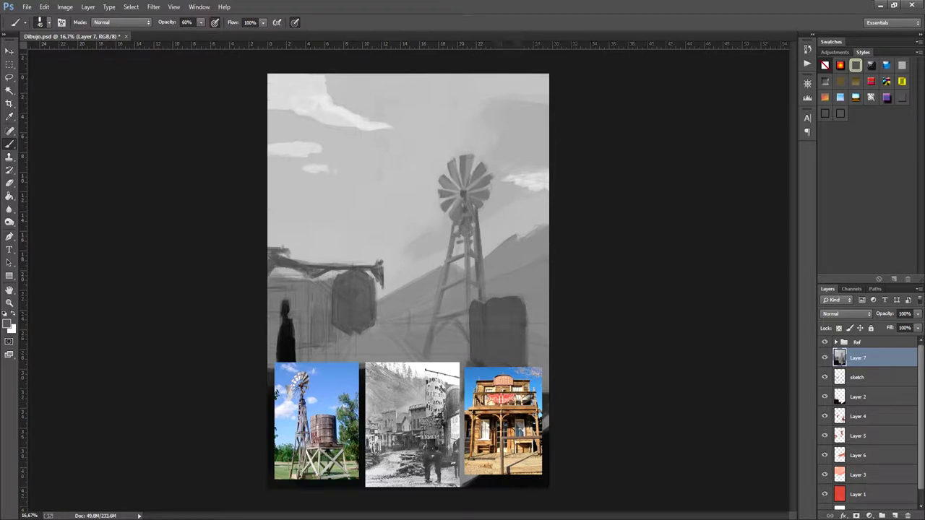
key("bracketright")
key("bracketright")
left_click(300, 269, "alt")
Paint a dark stroke on the box beside the windmill and a dark mark on the water tank
left_click(824, 342)
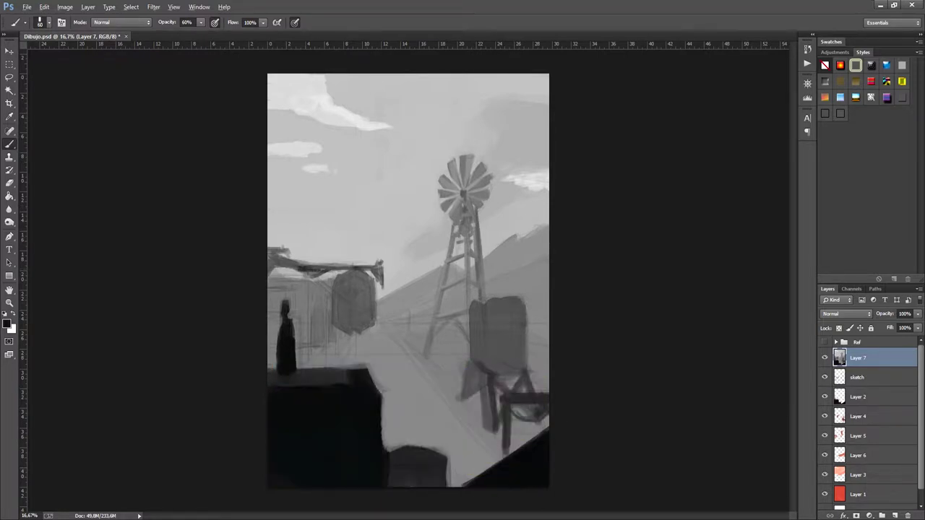
left_click(824, 341)
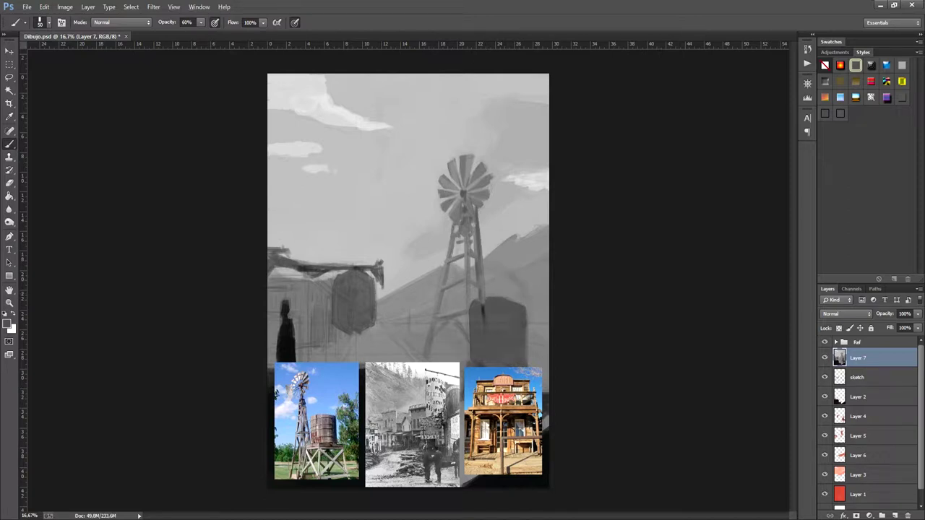
mouse_move(503, 301)
left_mouse_down()
mouse_move(503, 322)
mouse_move(523, 317)
left_mouse_up()
left_click(526, 307, "alt")
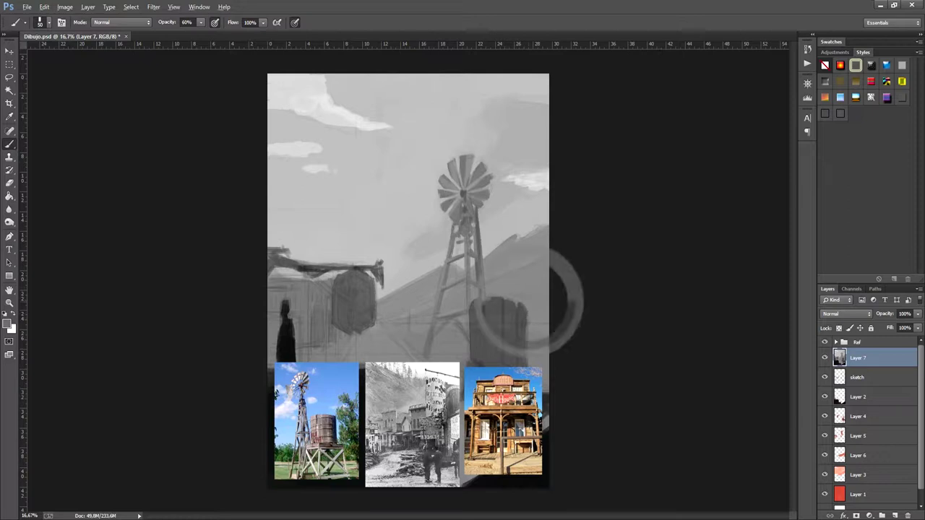
left_click(358, 266, "alt")
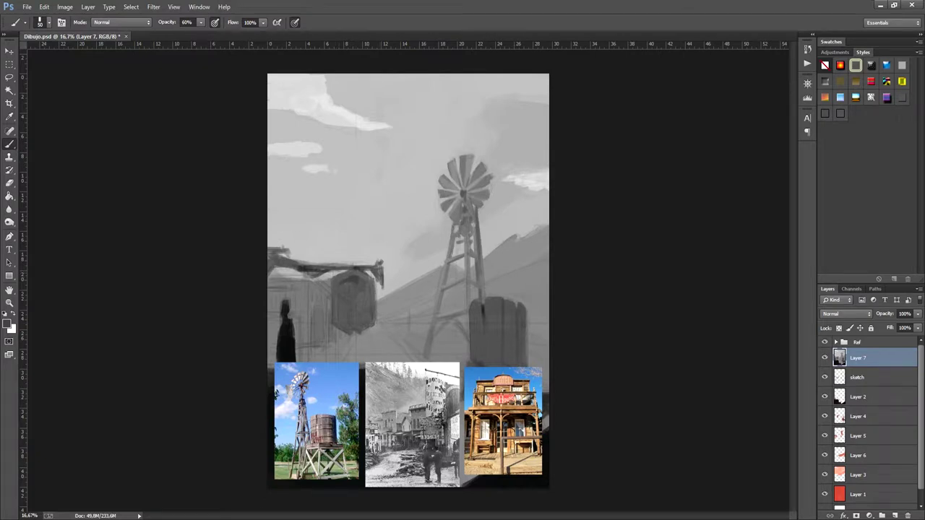
left_click(349, 281, "alt")
left_click_drag(344, 303, 345, 314)
Save the document and hide the reference photos
key("ctrl+s")
left_click(825, 342)
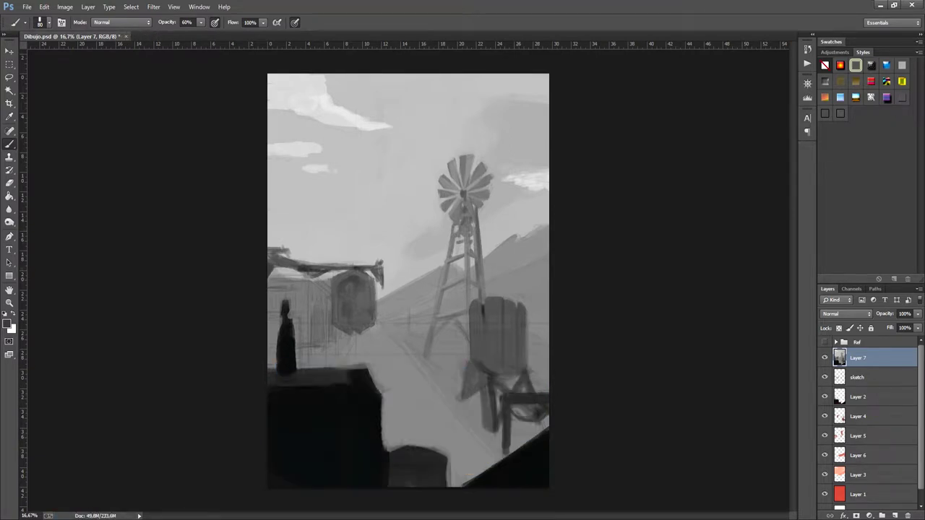
left_click(7, 323)
left_click(720, 195)
Extend the dark wedge and darken the canvas bottom edge with a 150 brush
left_click_drag(474, 483, 457, 484)
key("bracketright")
key("bracketright")
key("bracketright")
key("bracketright")
key("bracketright")
key("bracketright")
key("bracketright")
left_click_drag(269, 480, 310, 482)
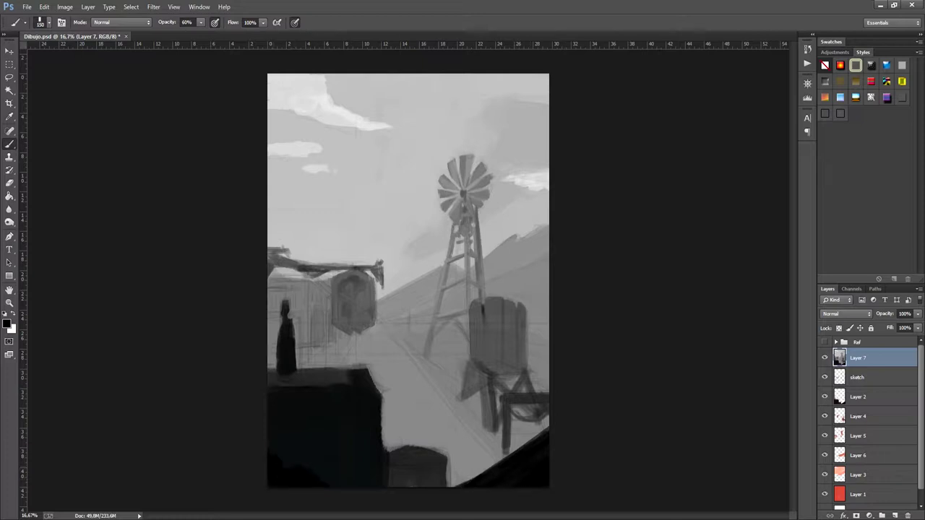
mouse_move(425, 484)
left_mouse_down()
mouse_move(439, 474)
mouse_move(411, 483)
mouse_move(438, 469)
left_mouse_up()
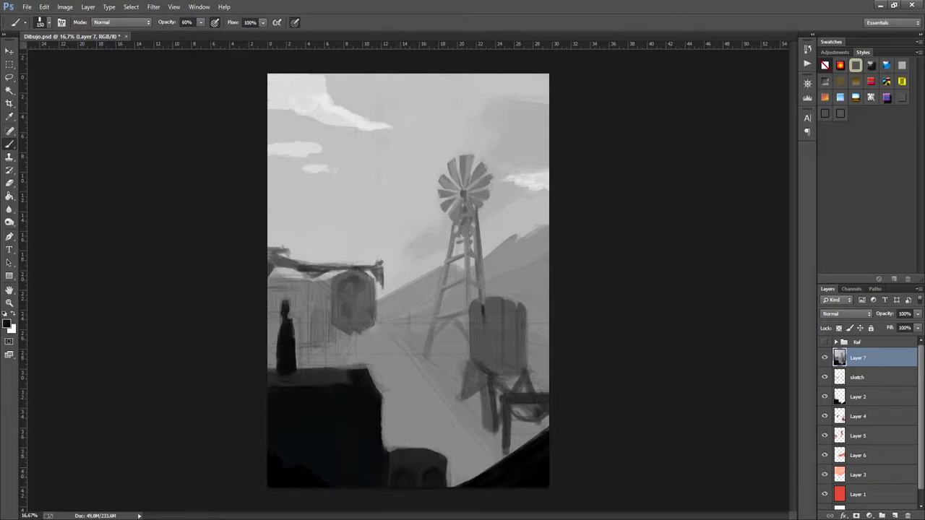
Lighten the dark foreground block's right edge and top-right corner with sampled greys
key("bracketleft")
key("bracketleft")
key("bracketleft")
key("bracketleft")
left_click(385, 430, "alt")
mouse_move(381, 390)
left_mouse_down()
mouse_move(381, 448)
mouse_move(390, 451)
mouse_move(381, 459)
left_mouse_up()
left_click(391, 452, "alt")
left_click(360, 380, "alt")
key("bracketright")
key("bracketright")
key("bracketright")
key("bracketright")
key("bracketright")
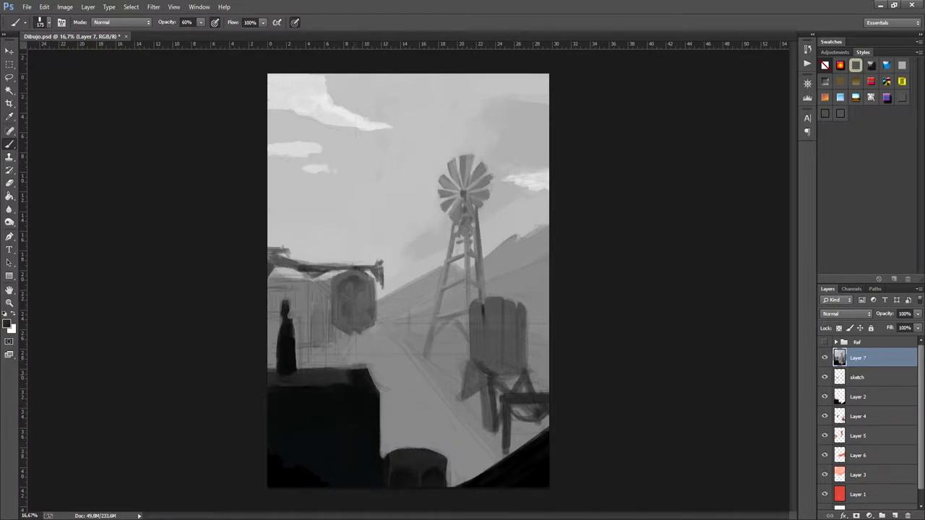
left_click(386, 372, "alt")
left_click(378, 381)
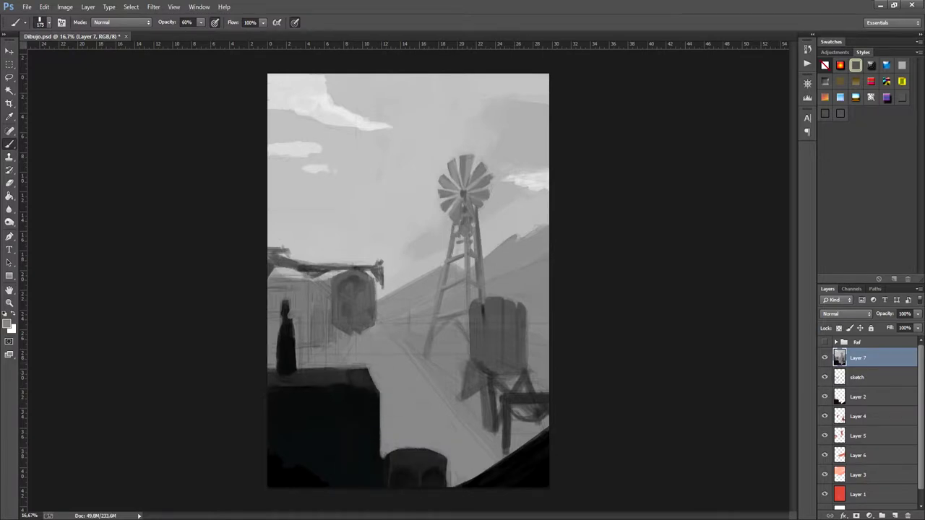
left_click(324, 472, "alt")
Reshape the dark left figure into a bottle and darken its base at brush size 60
key("bracketleft")
key("bracketleft")
key("bracketleft")
key("bracketleft")
key("bracketleft")
key("bracketleft")
key("bracketleft")
left_click_drag(285, 302, 287, 312)
left_click(291, 318, "alt")
left_click(281, 313, "alt")
left_click(292, 375, "alt")
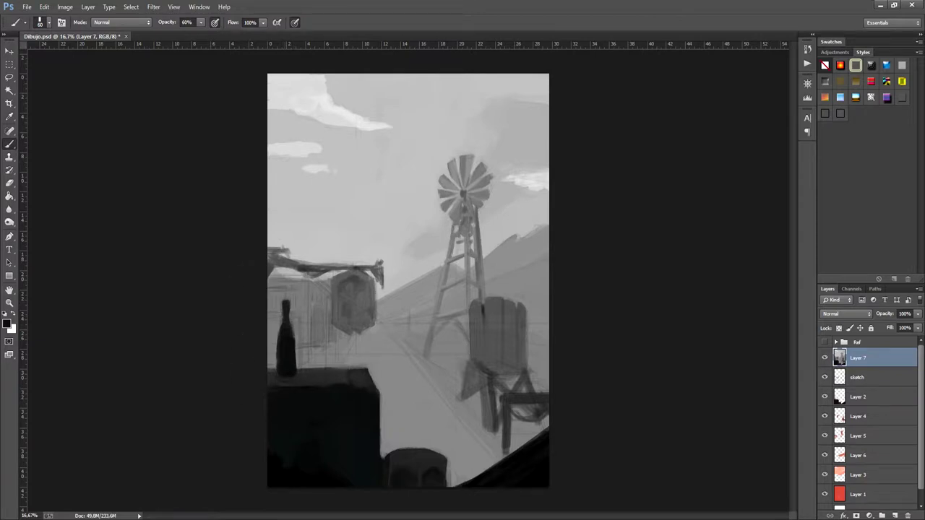
left_click_drag(273, 378, 283, 382)
Paint a dark window on the left building with a 100 brush, undoing the last stroke
left_click(456, 477, "alt")
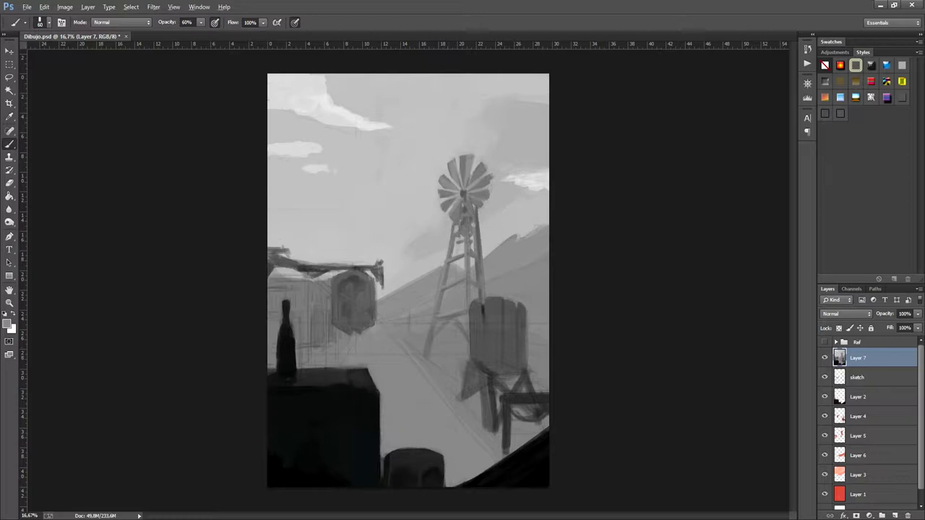
left_click(383, 466, "alt")
key("bracketright")
key("bracketright")
key("bracketright")
key("bracketright")
left_click_drag(315, 312, 319, 359)
key("ctrl+z")
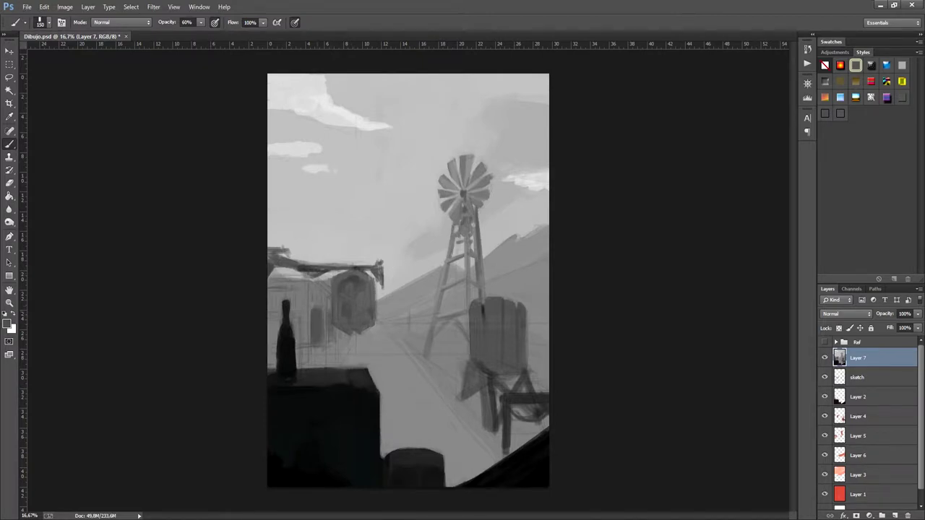
Repaint the left building's wall with a 200 brush
key("bracketleft")
key("bracketleft")
key("bracketleft")
key("bracketleft")
key("bracketright")
key("bracketright")
key("bracketright")
key("bracketright")
key("bracketright")
key("bracketright")
key("bracketright")
key("bracketright")
key("bracketright")
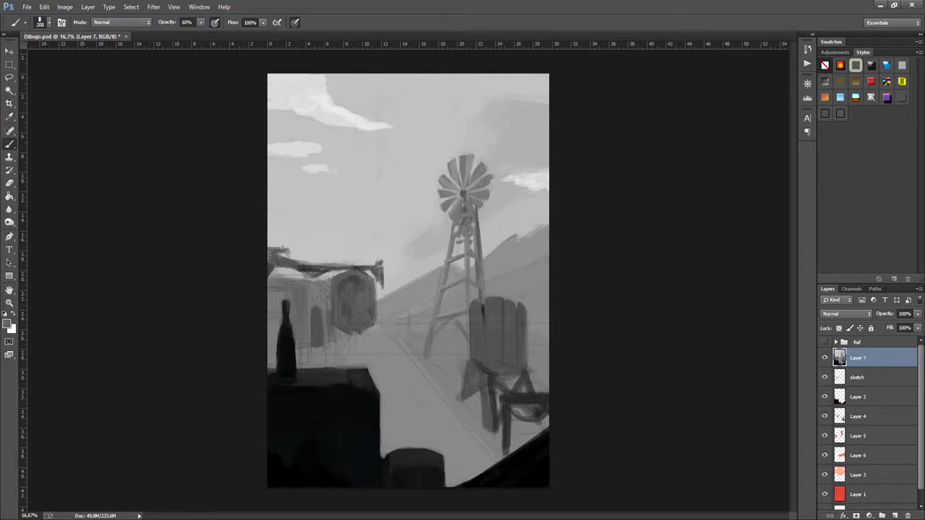
left_click_drag(273, 323, 273, 342)
mouse_move(274, 293)
left_mouse_down()
mouse_move(274, 323)
mouse_move(291, 335)
left_mouse_up()
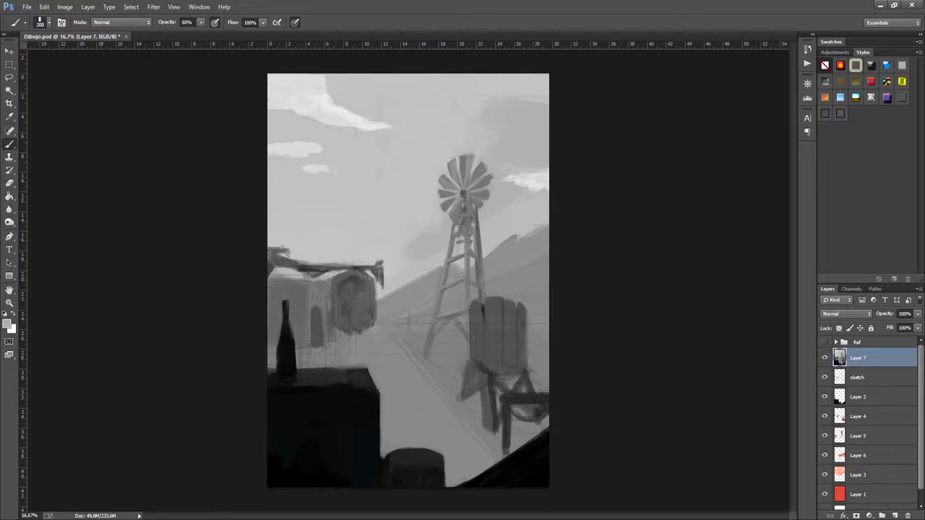
Rework the left building's roofline, lightening then darkening its top edge at size 70
key("bracketleft")
key("bracketleft")
key("bracketleft")
key("bracketleft")
key("bracketleft")
key("bracketleft")
key("bracketleft")
left_click_drag(268, 275, 332, 288)
left_click(331, 283, "alt")
left_click(318, 283, "alt")
left_click_drag(268, 278, 310, 278)
left_click(311, 282, "alt")
mouse_move(307, 276)
left_mouse_down()
mouse_move(322, 290)
mouse_move(308, 285)
left_mouse_up()
mouse_move(273, 294)
left_mouse_down()
mouse_move(299, 313)
mouse_move(304, 365)
left_mouse_up()
Add small strokes to the left building and around the lantern
left_click(311, 340, "alt")
left_click(318, 339, "alt")
mouse_move(324, 320)
left_mouse_down()
mouse_move(324, 346)
mouse_move(328, 329)
left_mouse_up()
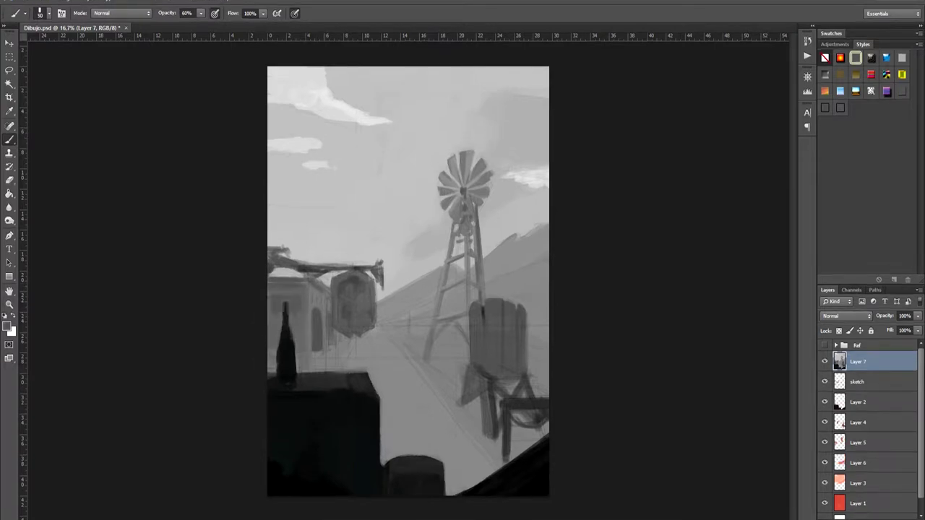
left_click(323, 358, "alt")
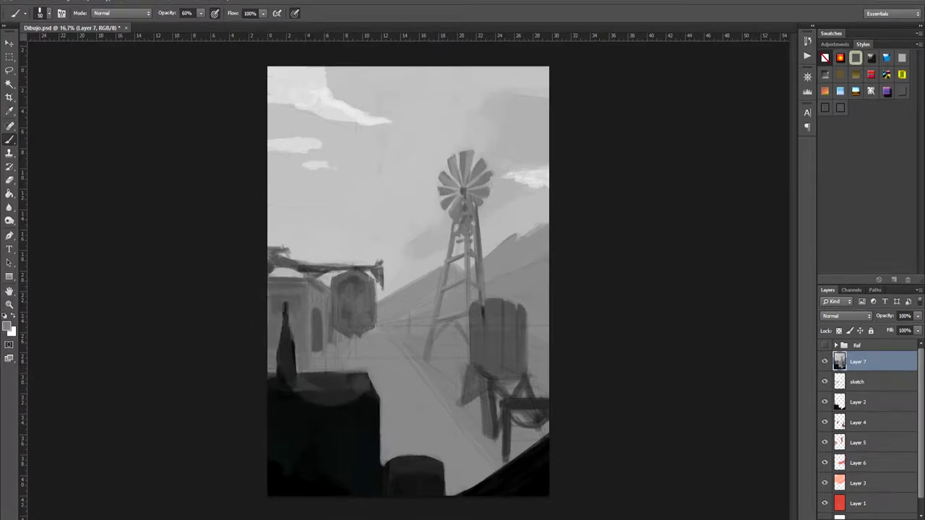
left_click_drag(370, 285, 369, 311)
Repaint the bench top, bench legs and water-tower legs with a 100 brush
key("bracketright")
key("bracketright")
key("bracketright")
key("bracketright")
key("bracketright")
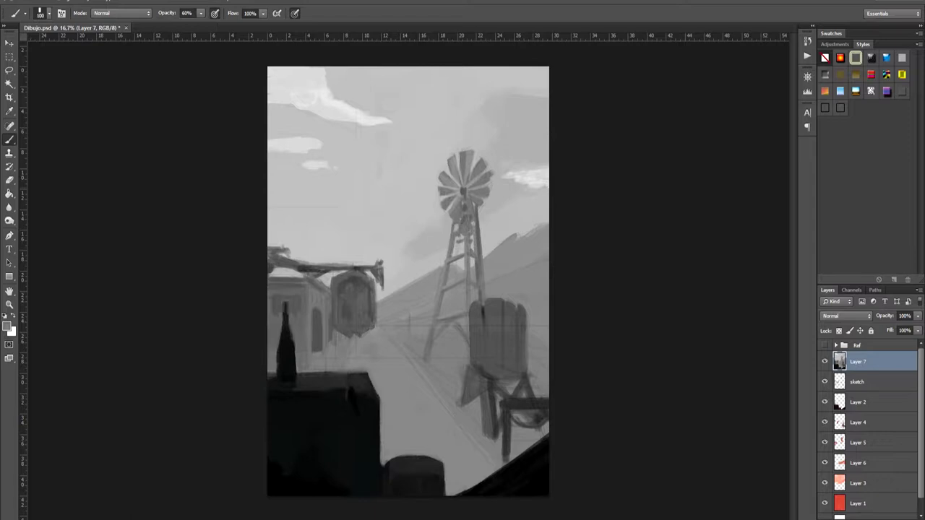
left_click(492, 381, "alt")
left_click(484, 311, "alt")
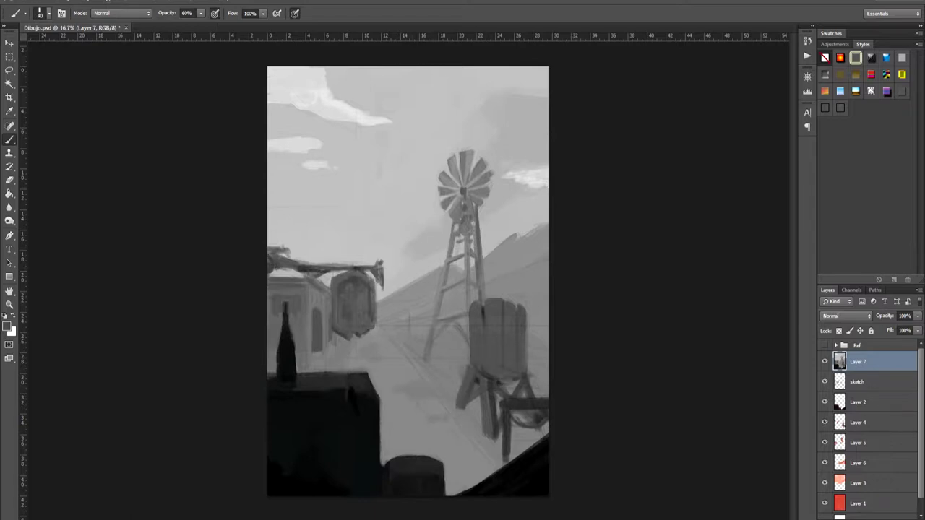
left_click(504, 405, "alt")
left_click_drag(509, 409, 548, 411)
left_click(531, 393, "alt")
left_click_drag(501, 432, 502, 456)
left_click_drag(510, 400, 545, 400)
left_click_drag(499, 383, 518, 383)
left_click_drag(467, 397, 480, 408)
left_click(505, 394, "alt")
Touch up the windmill's left leg and brighten the mountain ridge and nearby sky
left_click(460, 332, "alt")
left_click_drag(433, 318, 425, 354)
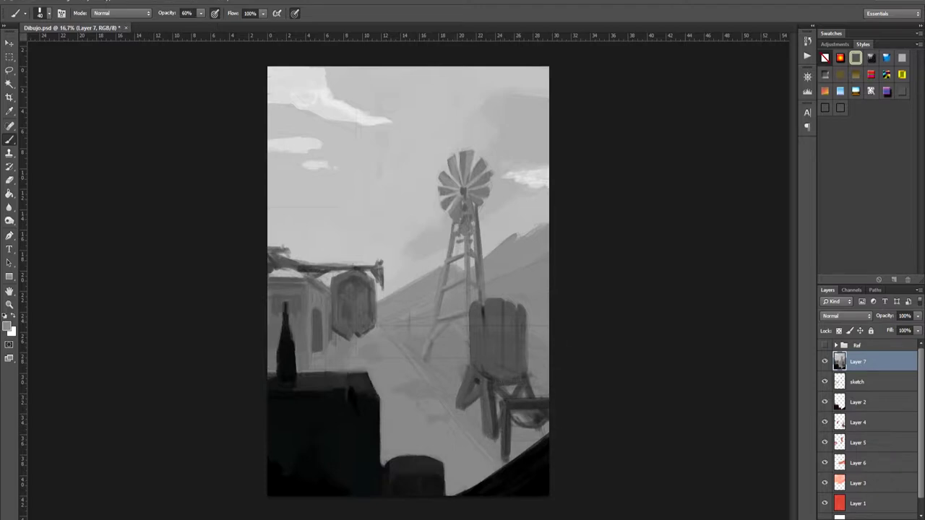
left_click(408, 325, "alt")
left_click(408, 325, "alt")
left_click(409, 284, "alt")
mouse_move(512, 241)
left_mouse_down()
mouse_move(520, 232)
mouse_move(507, 263)
left_mouse_up()
mouse_move(445, 270)
left_mouse_down()
mouse_move(439, 291)
mouse_move(409, 287)
left_mouse_up()
Add light vertical strokes on the dark spire at 30% brush opacity
key("3")
left_click(396, 293, "alt")
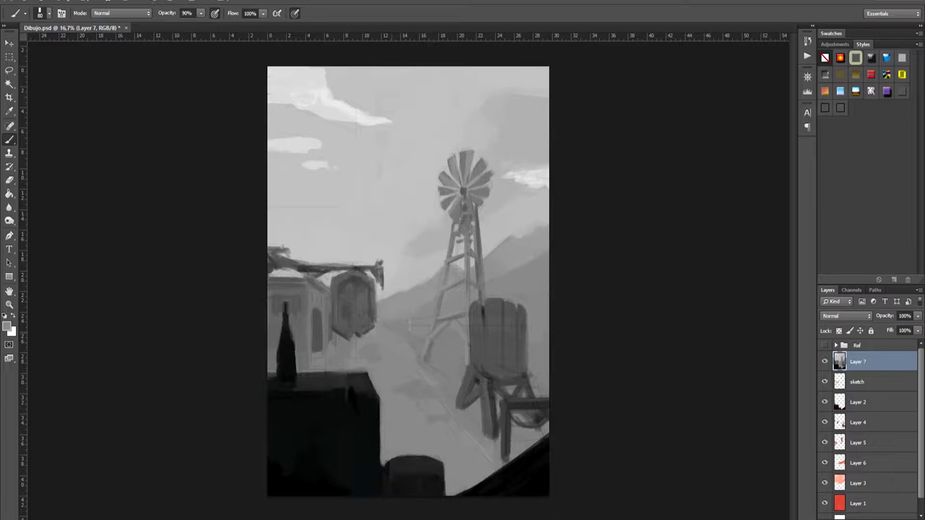
left_click_drag(290, 343, 290, 383)
Soften the lower-middle ground with broad 40% strokes at size 200, then save
key("bracketright")
key("bracketright")
key("bracketright")
key("bracketright")
key("bracketright")
key("bracketright")
key("bracketright")
key("bracketright")
key("4")
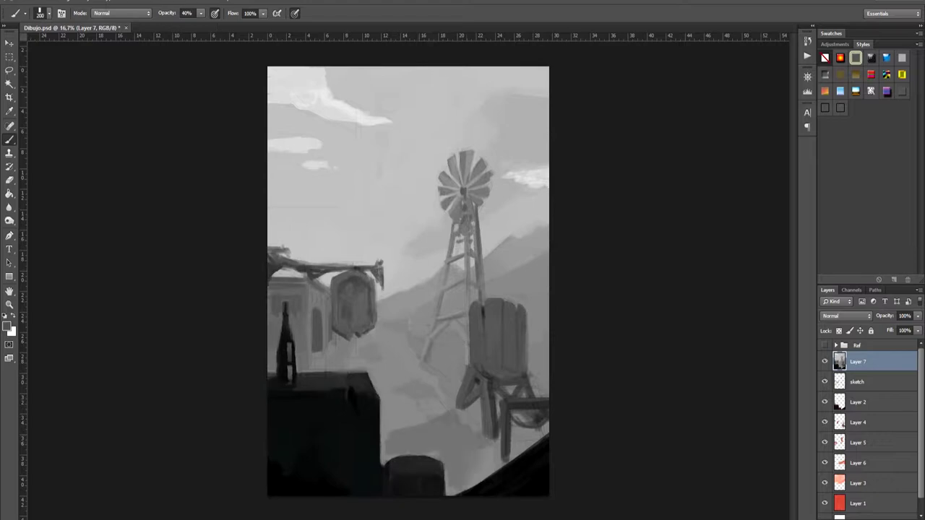
left_click_drag(394, 419, 477, 462)
left_click_drag(390, 376, 485, 477)
key("x")
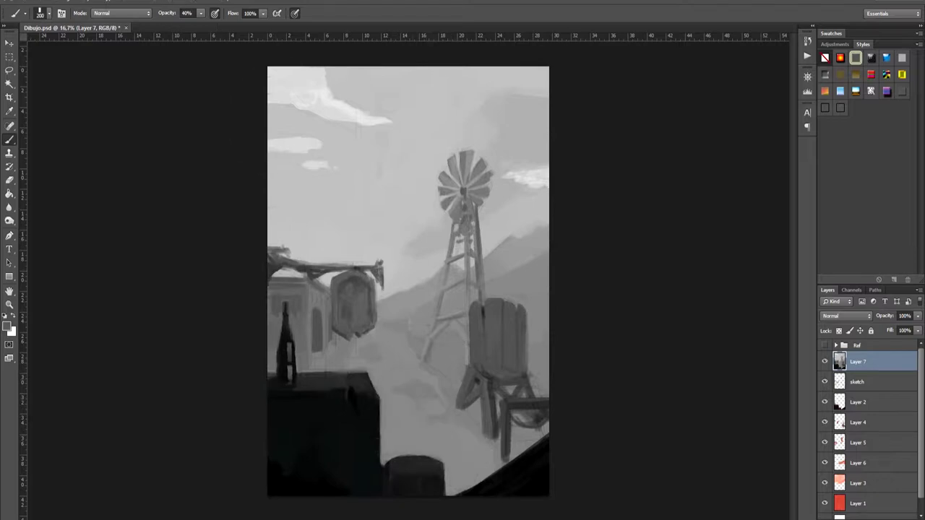
key("bracketleft")
key("bracketleft")
key("bracketleft")
key("bracketleft")
key("bracketleft")
key("bracketleft")
key("bracketleft")
key("bracketleft")
key("bracketleft")
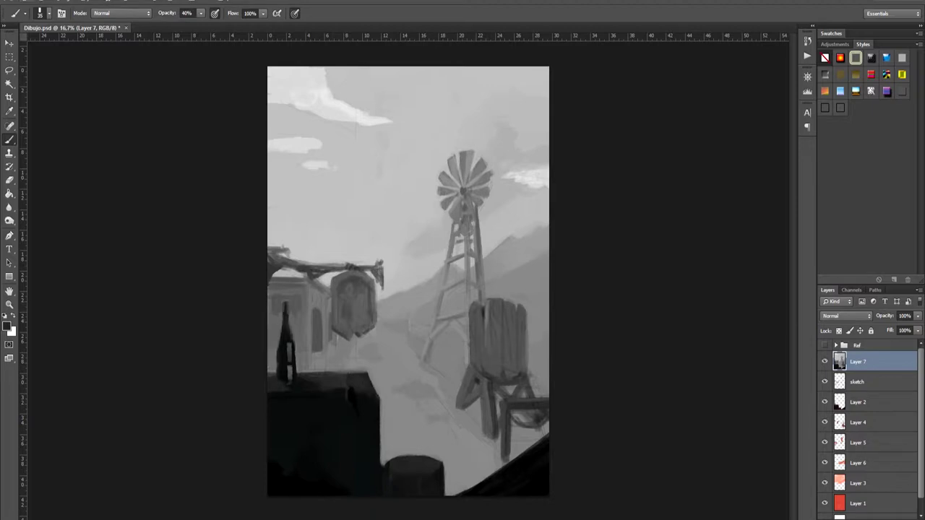
key("ctrl+s")
key("bracketright")
key("bracketright")
key("bracketright")
key("bracketright")
key("bracketright")
key("bracketright")
key("bracketright")
key("bracketright")
key("bracketright")
Paint a dark rock at lower right in black with a size-30 brush at 70% opacity
key("d")
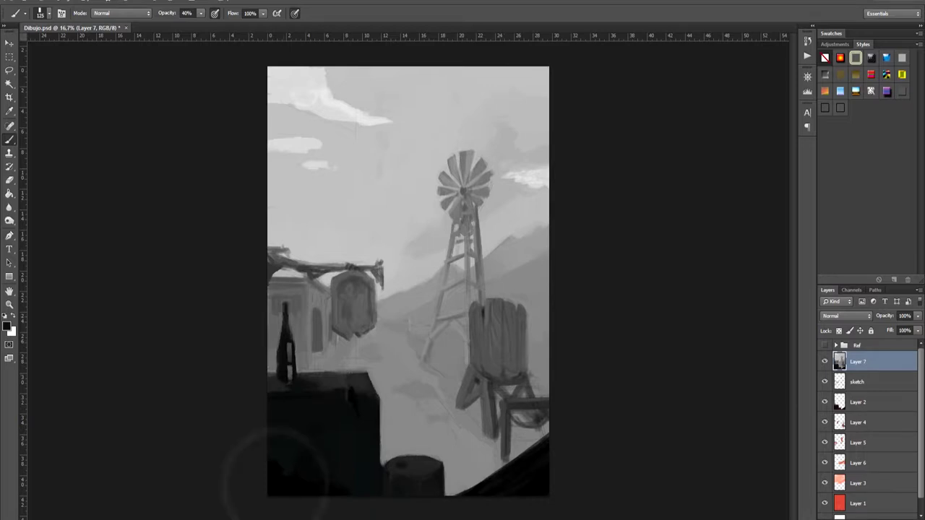
key("bracketleft")
key("bracketleft")
key("bracketleft")
key("bracketleft")
key("bracketleft")
key("bracketleft")
key("bracketleft")
key("bracketleft")
key("7")
left_click_drag(464, 490, 534, 442)
Sample light greys and highlight the edges of the water tower, lower barrel, rock and hanging sign
left_click(353, 372, "alt")
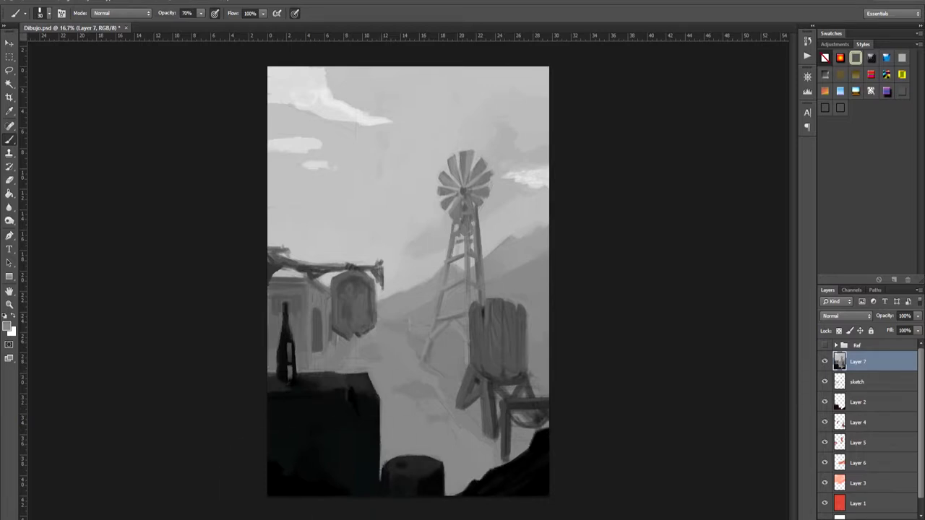
left_click(381, 470, "alt")
left_click(285, 255, "alt")
left_click(472, 368, "alt")
left_click(505, 460, "alt")
left_click(459, 407, "alt")
left_click_drag(529, 375, 529, 312)
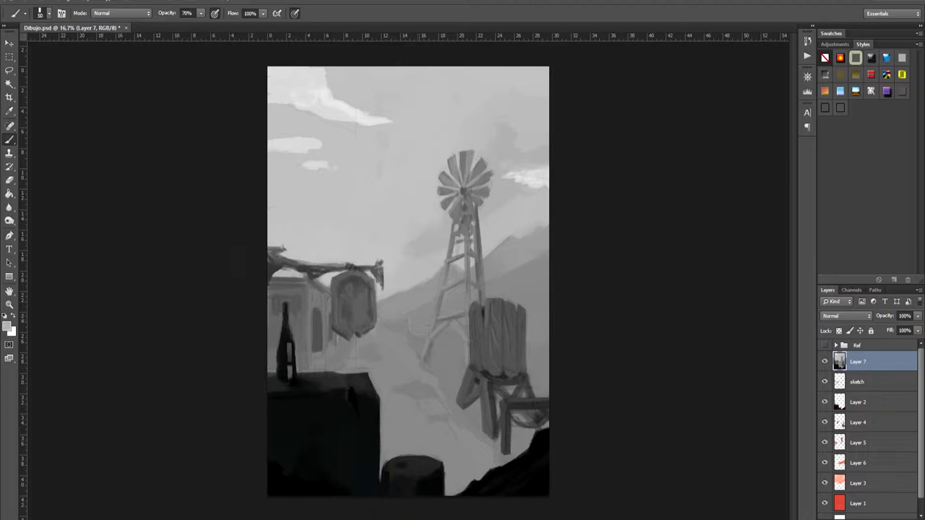
left_click_drag(385, 459, 416, 458)
left_click_drag(541, 438, 526, 460)
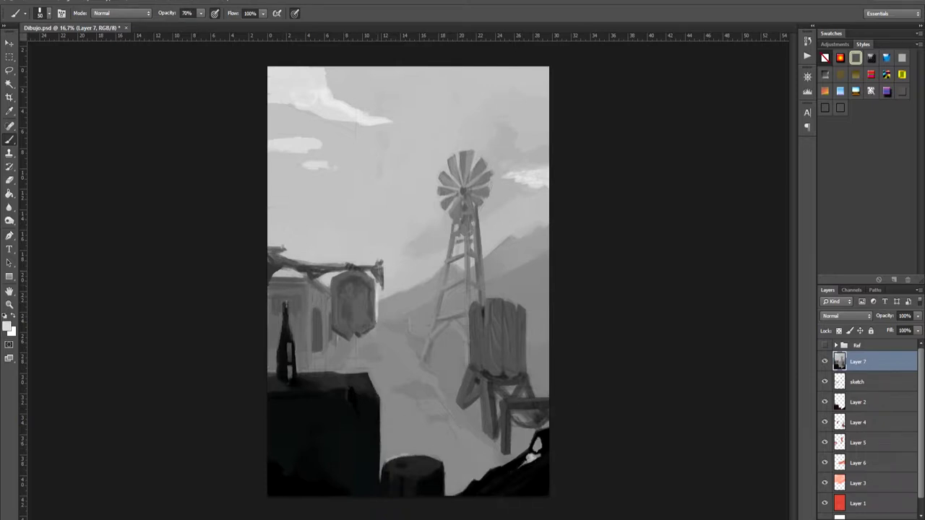
mouse_move(377, 326)
left_mouse_down()
mouse_move(377, 290)
mouse_move(331, 324)
mouse_move(375, 286)
left_mouse_up()
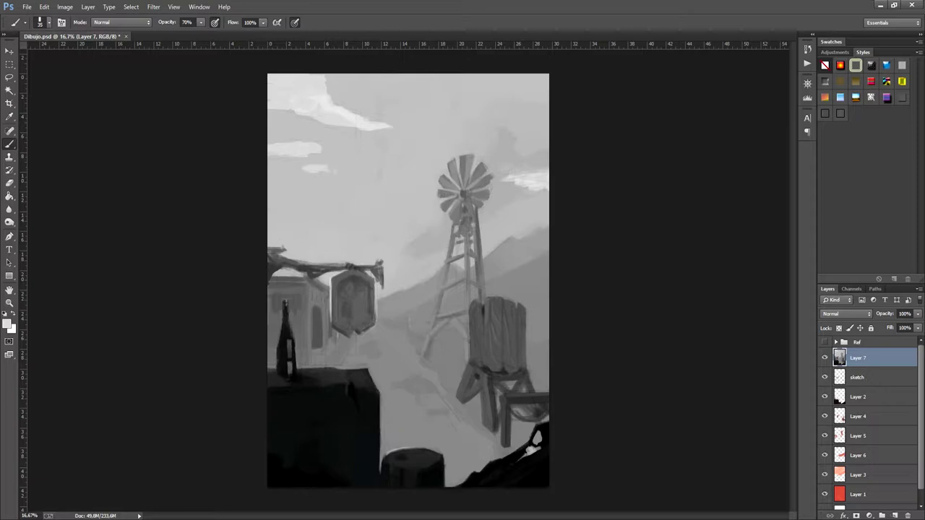
Add a colorized Hue/Saturation layer at hue 9, saturation 36, with a new empty Layer 8 above it
left_click(869, 515)
left_click(865, 393)
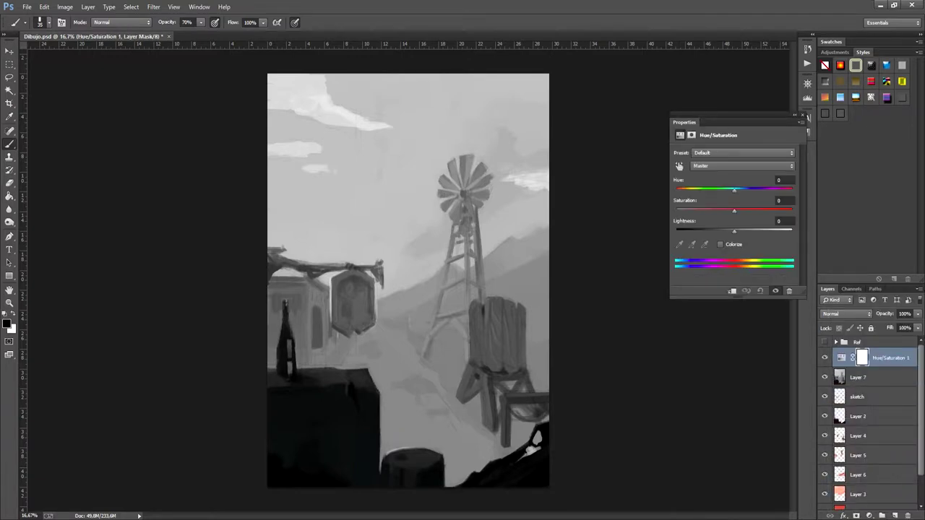
left_click(720, 244)
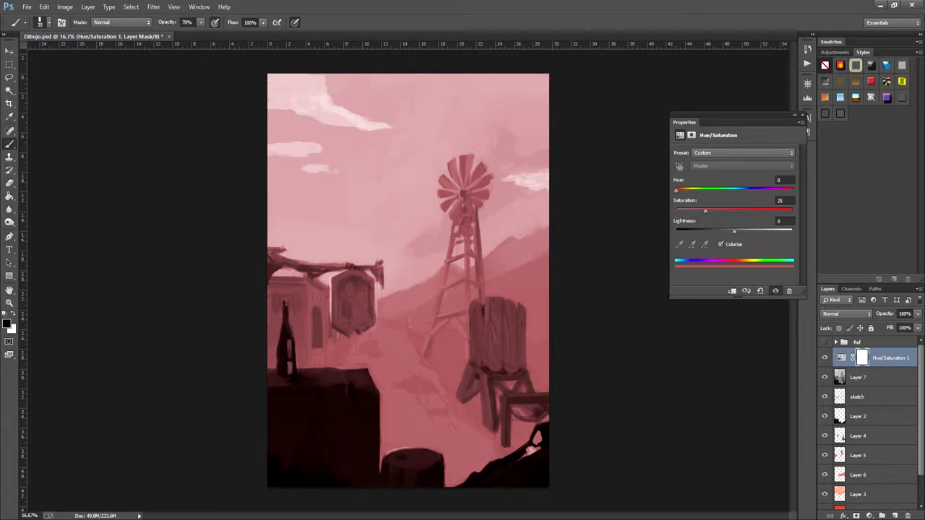
left_click_drag(676, 190, 679, 190)
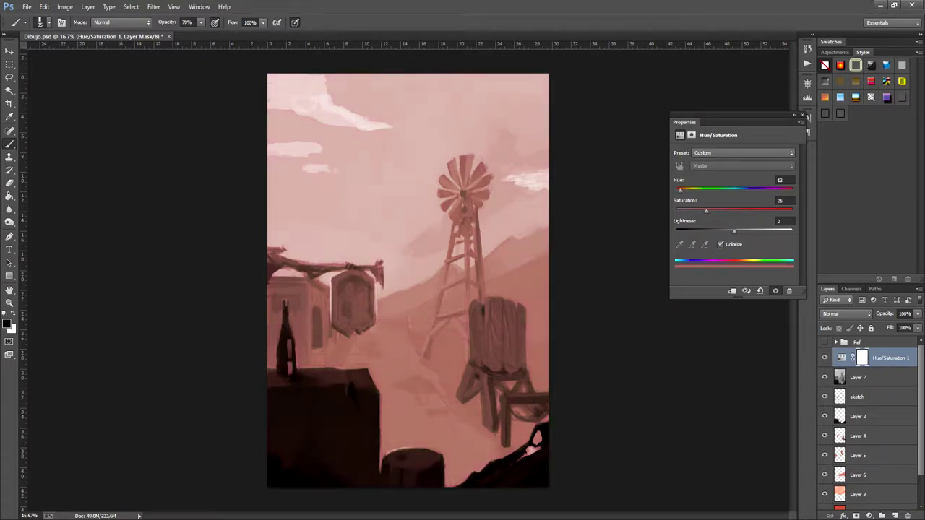
left_click_drag(738, 211, 728, 211)
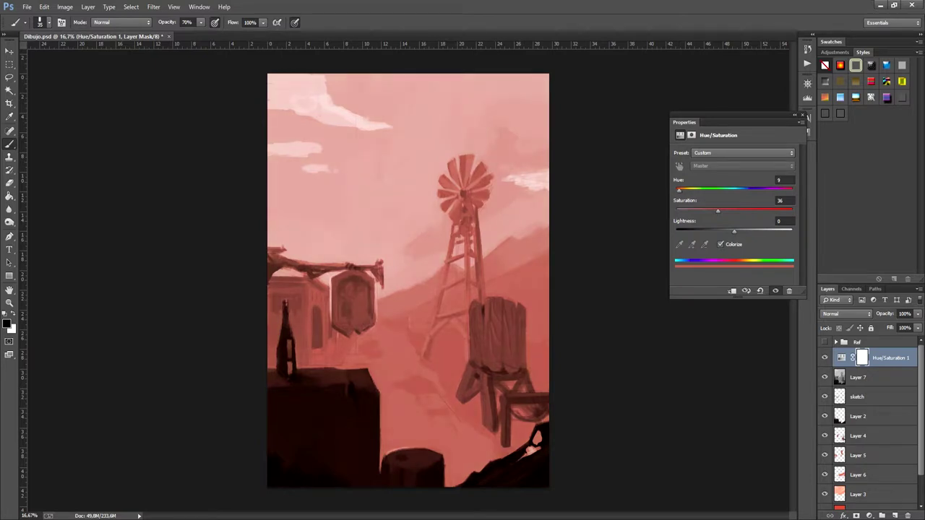
left_click(802, 115)
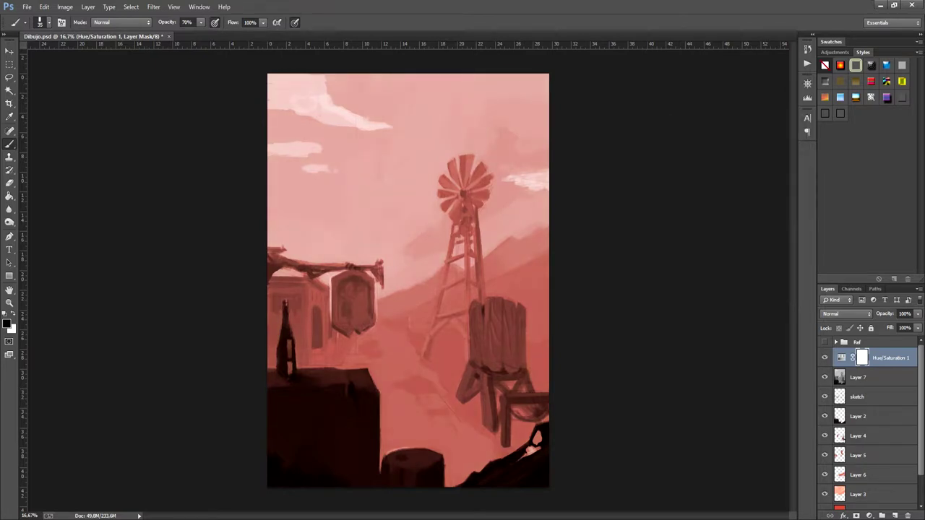
left_click(894, 515)
Set Layer 8 to the Color blend mode and choose a light peach paint colour
left_click(847, 313)
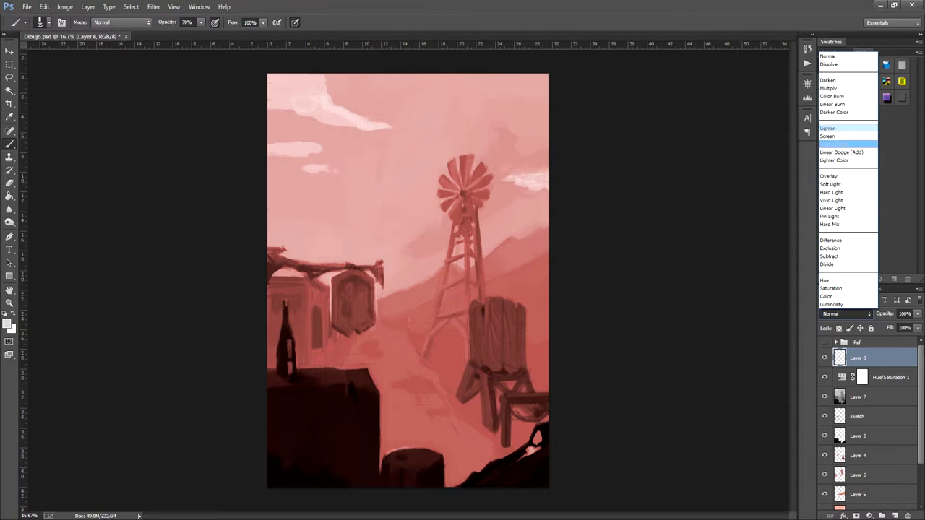
left_click(828, 296)
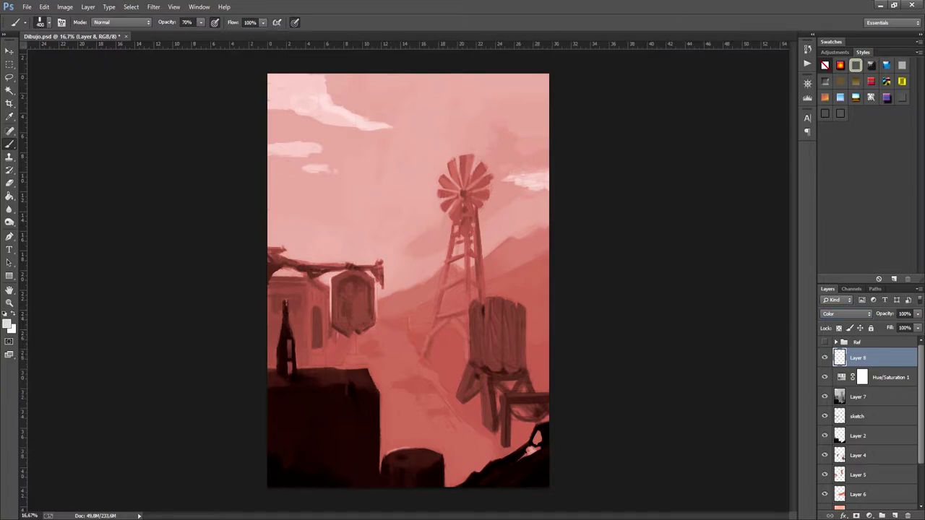
key("i")
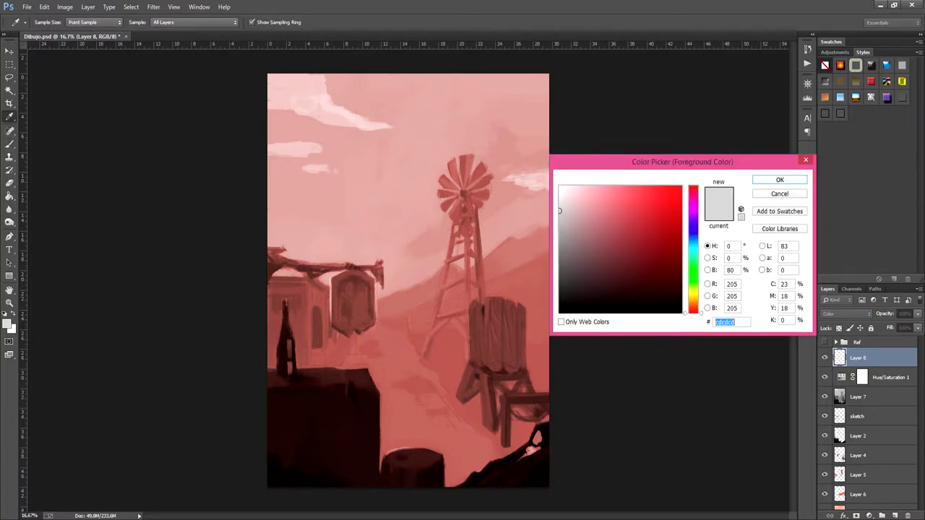
left_click(692, 303)
left_click(609, 197)
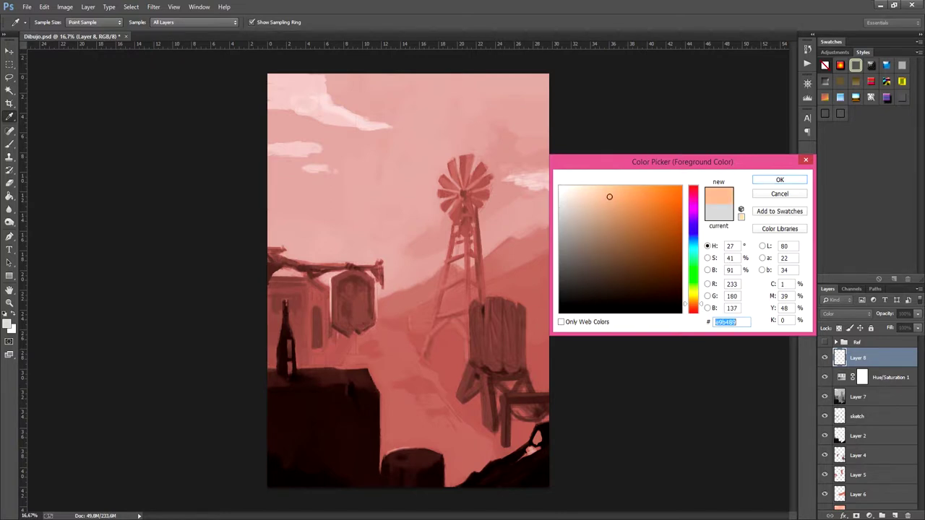
key("Return")
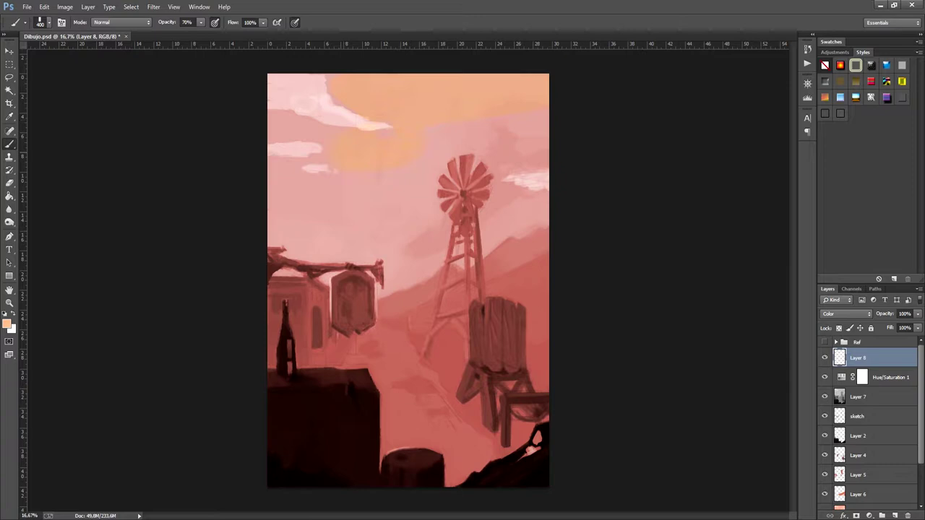
Wash the upper sky in peach-orange, enlarging the brush to 150
left_click_drag(274, 81, 329, 97)
key("bracketright")
left_click(8, 323)
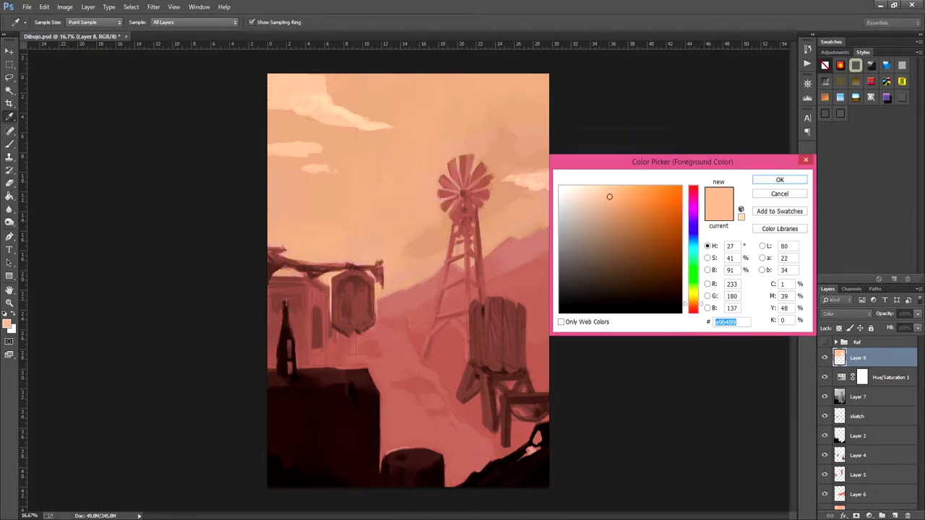
Paint the foreground block in brown 9b8460, then undo the olive-looking stroke
type("9b8460")
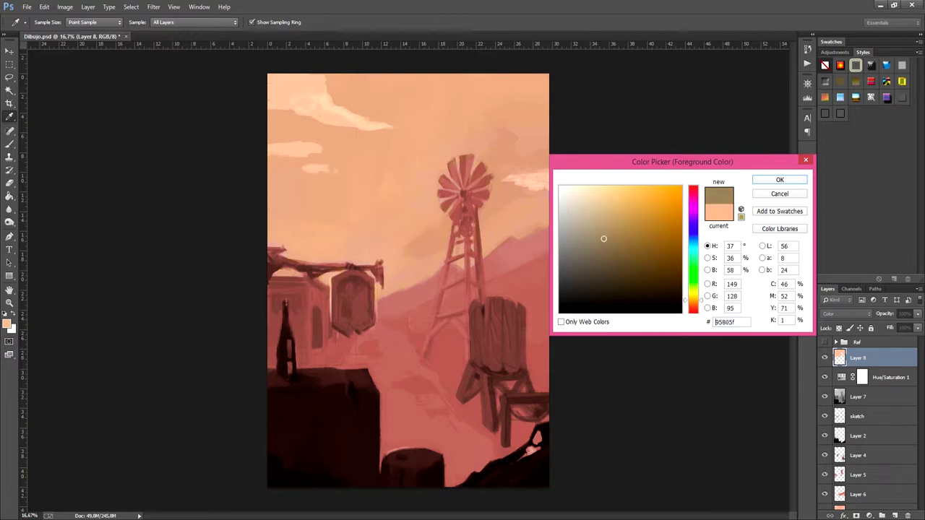
key("Return")
key("b")
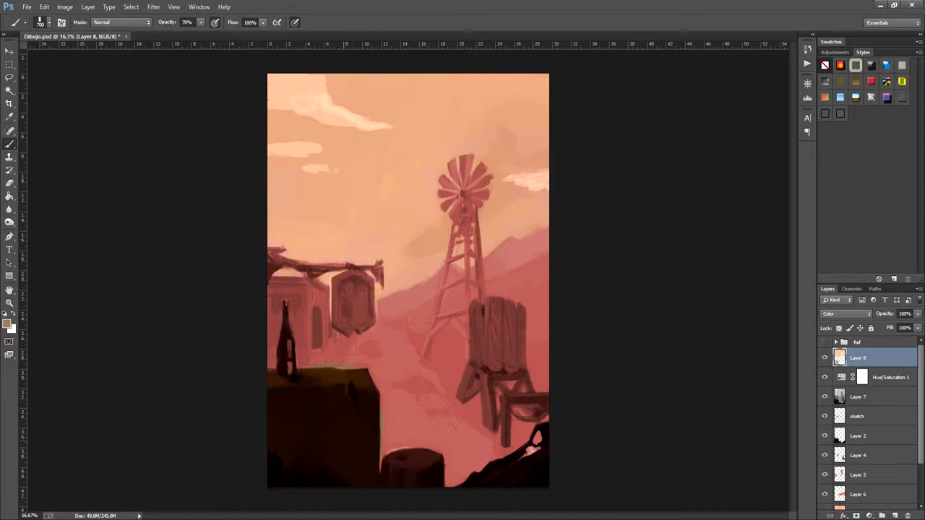
key("ctrl+z")
Switch to a muted grey-brown colour and shrink the brush to 175
left_click(8, 323)
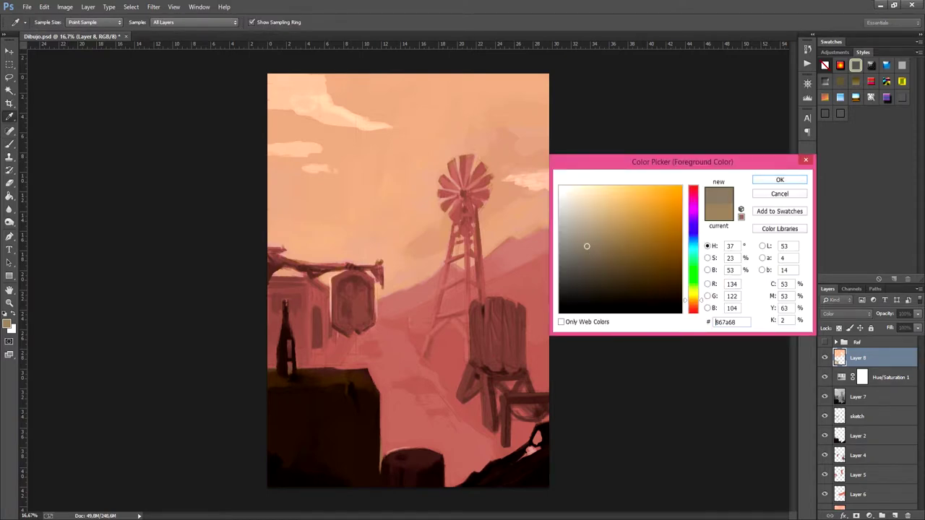
key("Return")
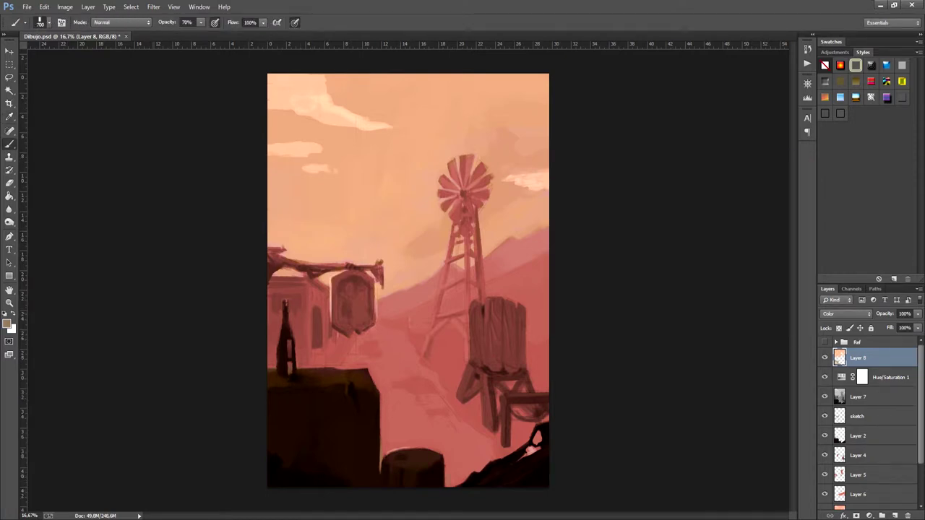
left_click(8, 323)
left_click(576, 258)
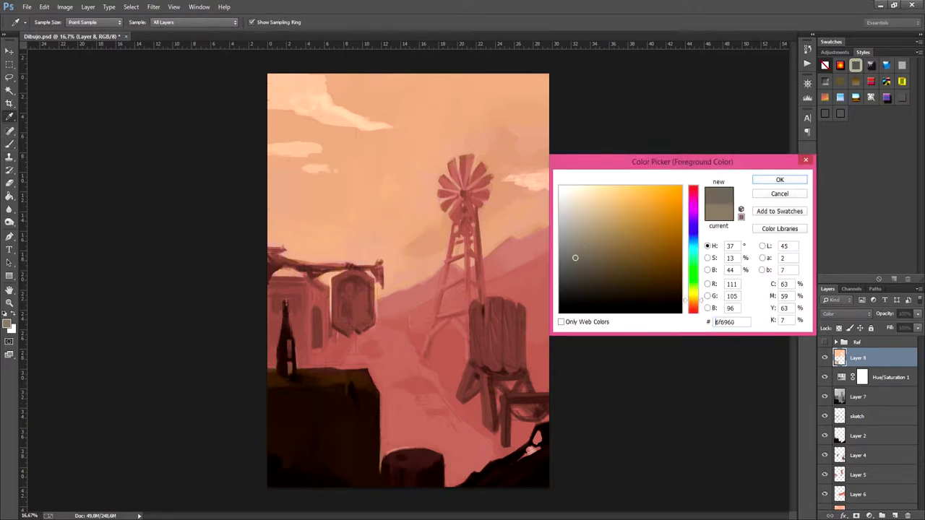
key("Return")
key("bracketleft")
key("bracketleft")
key("bracketleft")
key("bracketleft")
key("bracketleft")
key("bracketleft")
key("bracketleft")
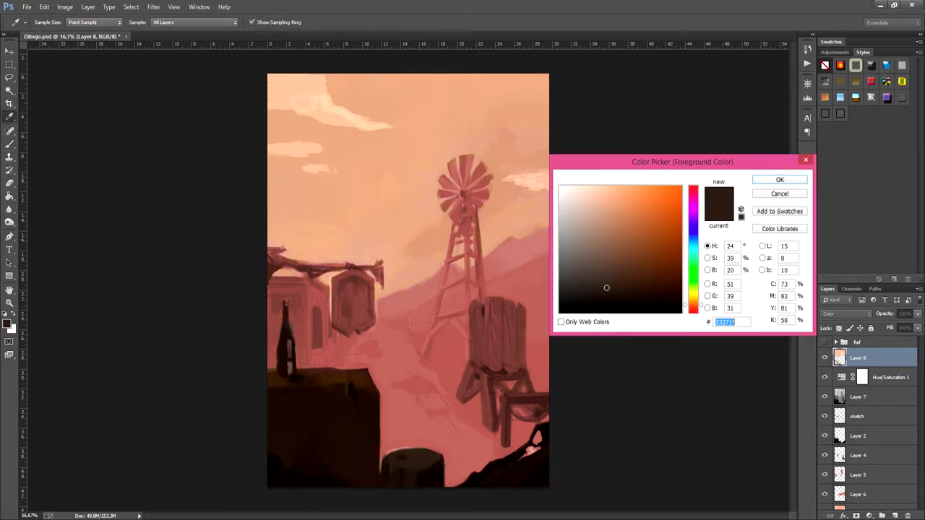
Choose a dark warm brown and paint brown wood tones on the water tower
left_click_drag(692, 304, 692, 301)
key("Return")
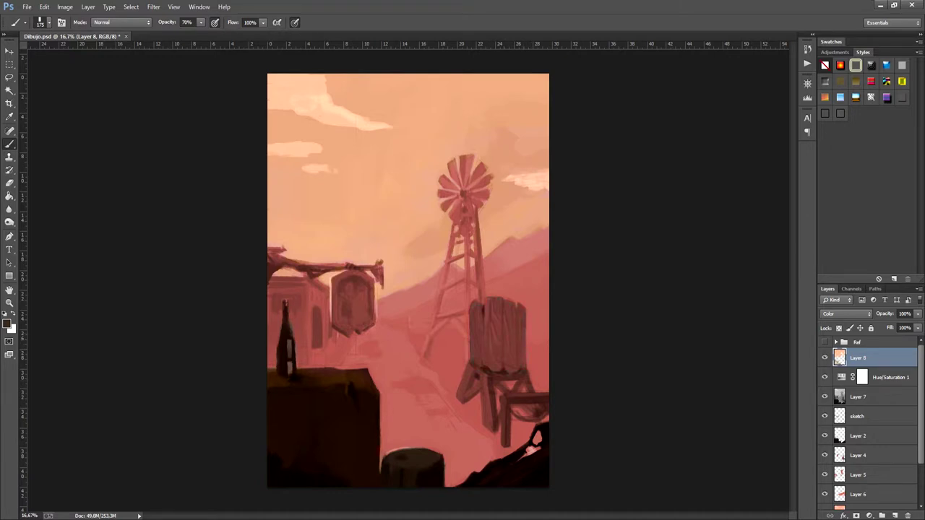
left_click(8, 324)
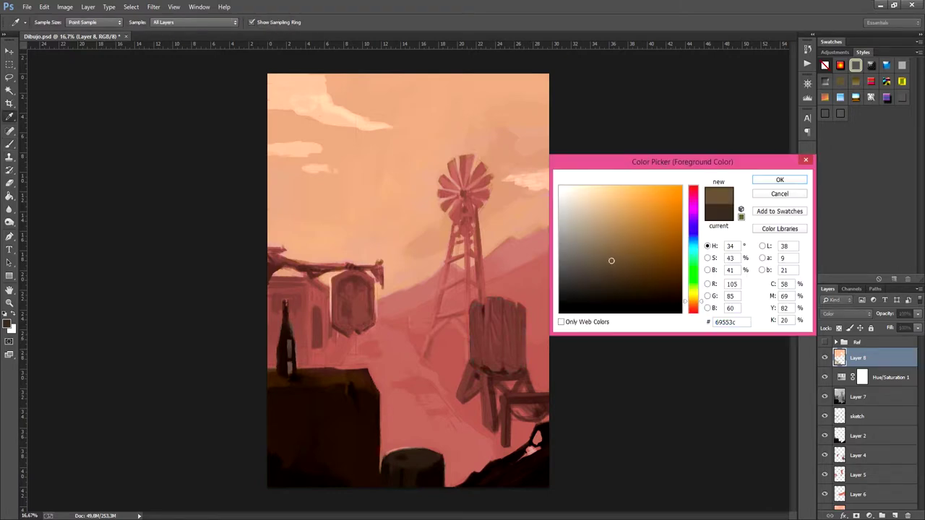
key("Return")
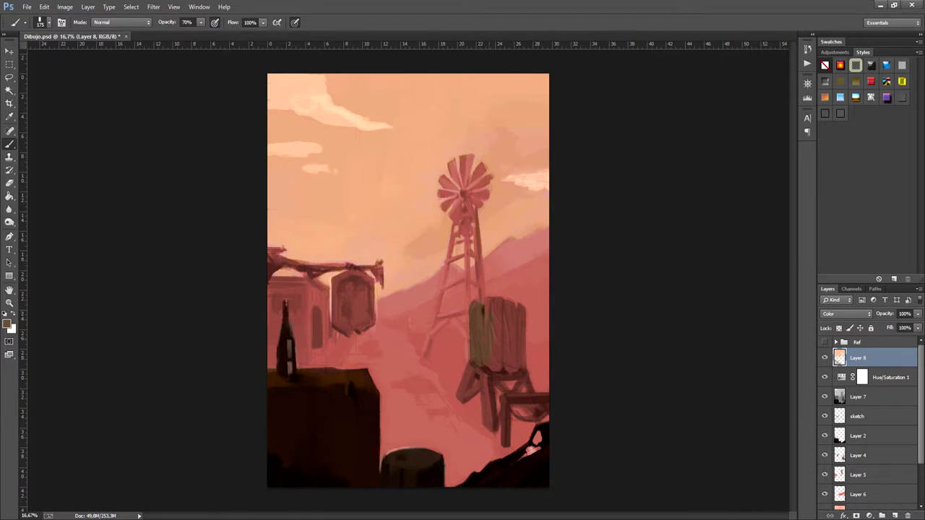
left_click_drag(473, 307, 505, 354)
Paint with orange-brown ae7753, then a darker brown 785741
key("i")
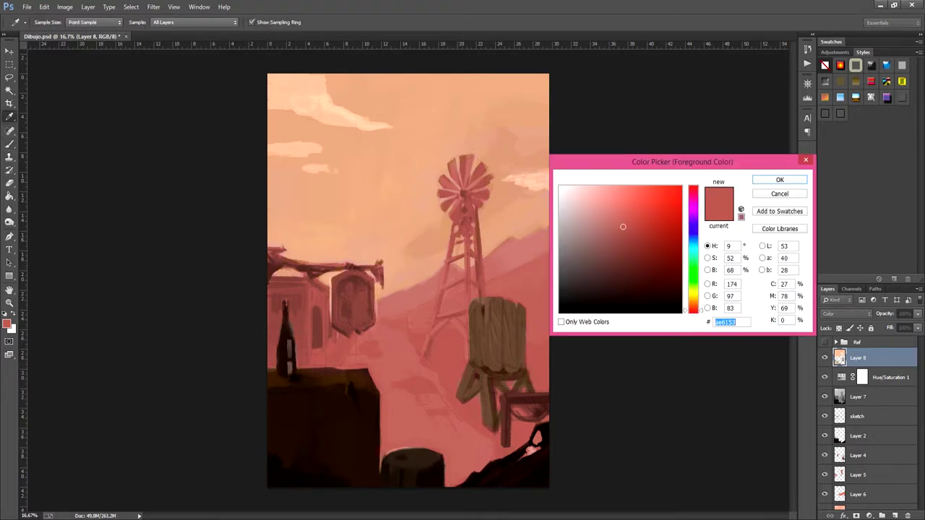
type("ae7753")
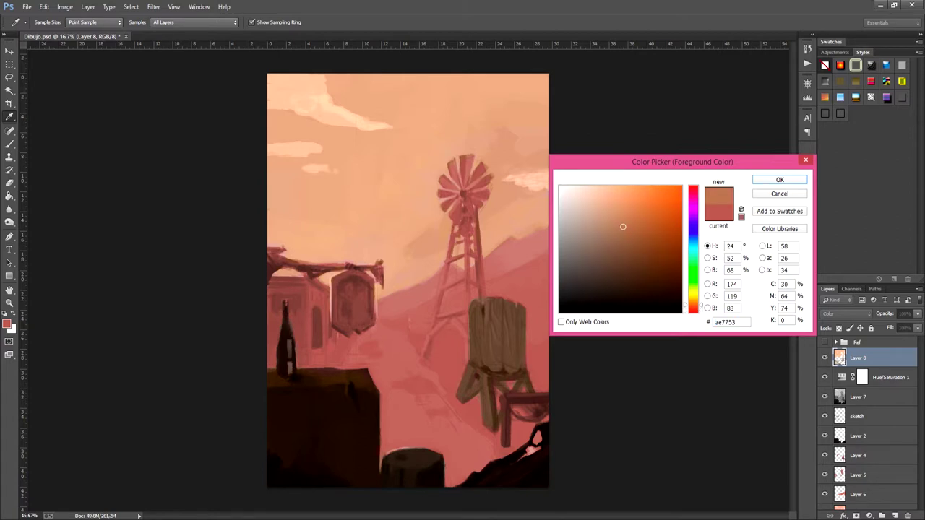
key("Return")
key("b")
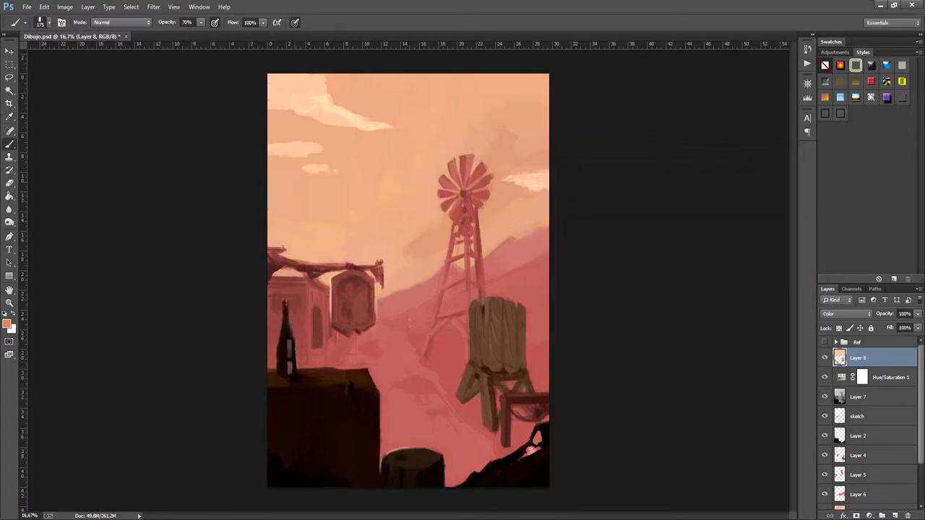
type("i")
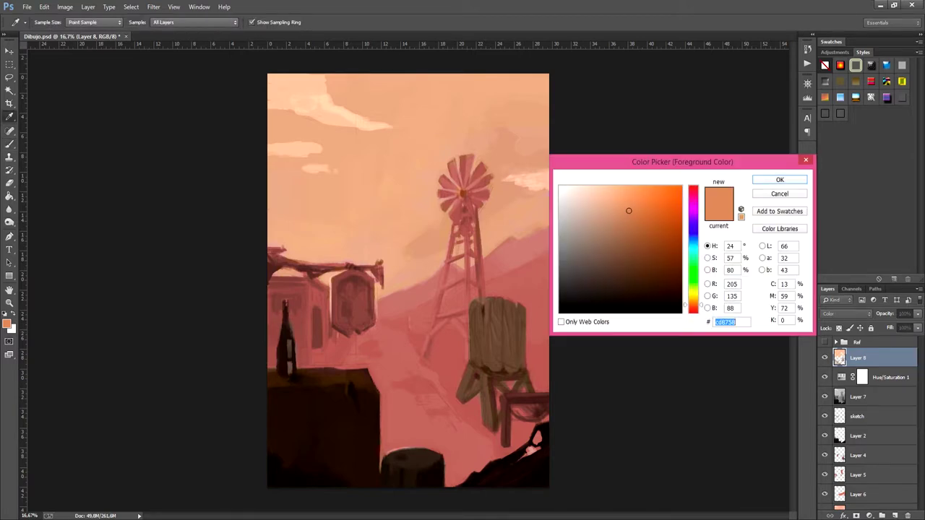
type("785741")
key("Return")
key("b")
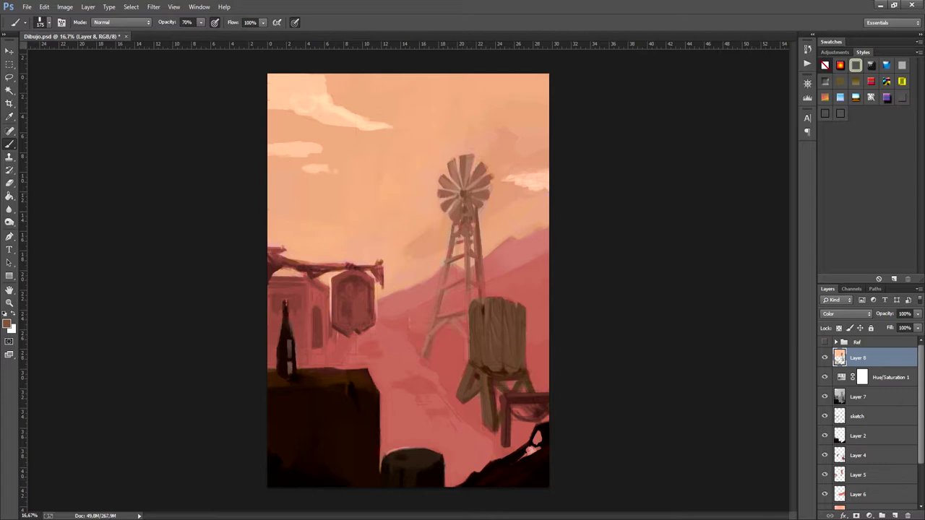
Paint the windmill in alternating very dark and lighter brown shades
key("d")
left_click(8, 323)
key("Return")
left_click(7, 323)
left_click(619, 248)
key("Return")
key("d")
key("d")
left_click(7, 323)
left_click(638, 239)
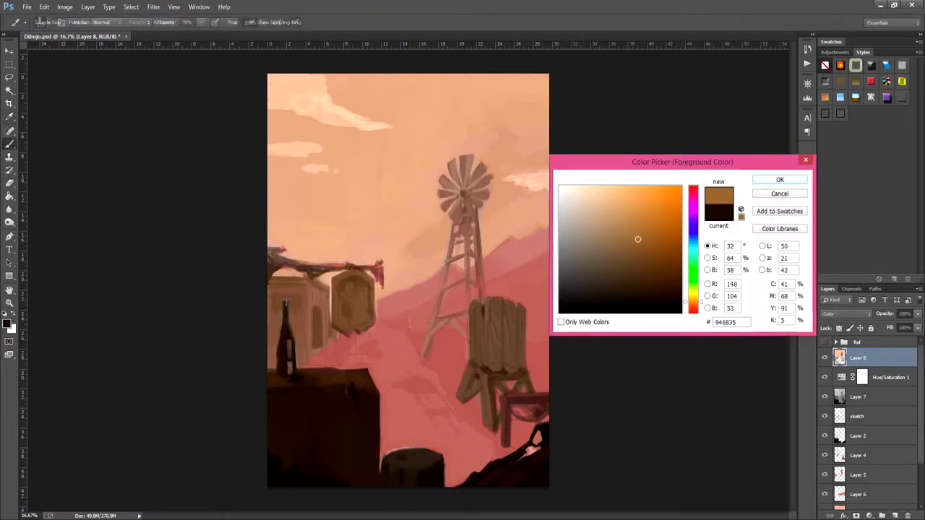
key("Return")
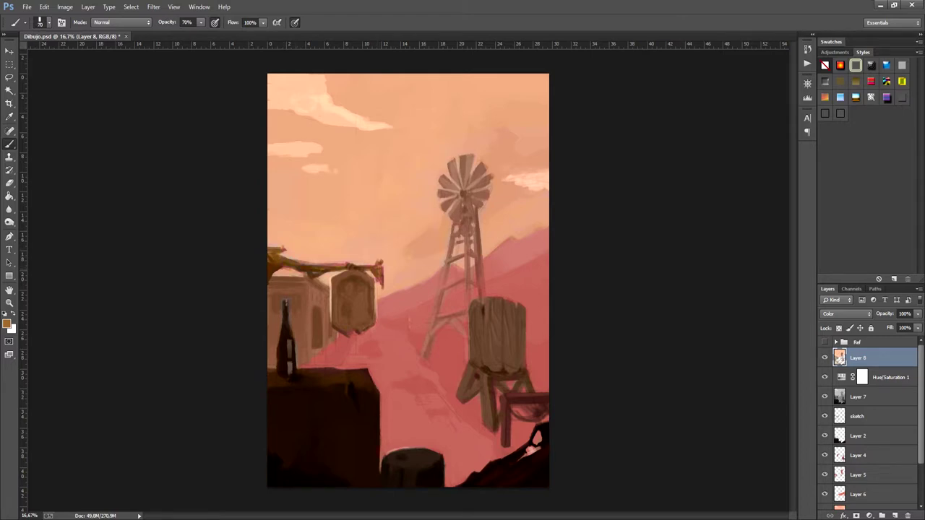
left_click(7, 323)
key("Return")
Duplicate the Hue/Saturation layer and place the copy above Layer 8 at 24% opacity
left_click_drag(891, 377, 890, 354)
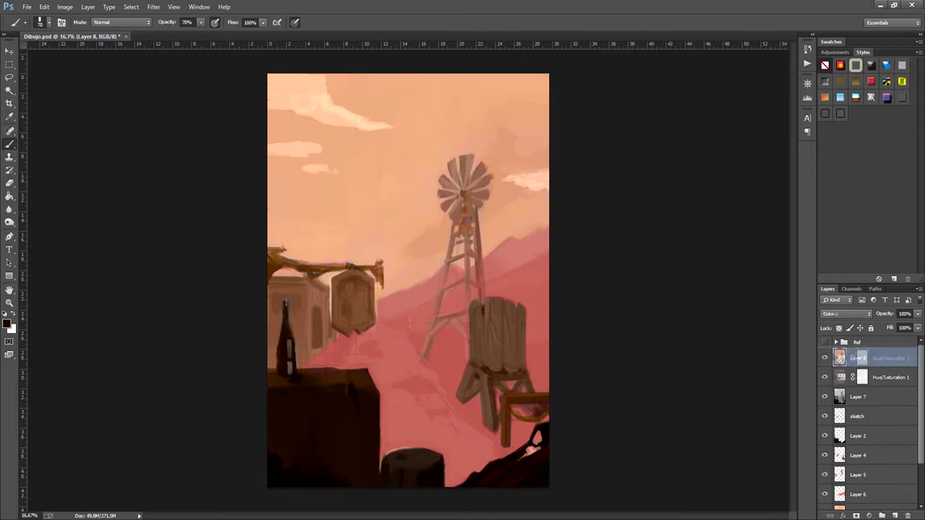
left_click_drag(883, 313, 838, 314)
key("ctrl+bracketleft")
key("ctrl+j")
key("ctrl+bracketright")
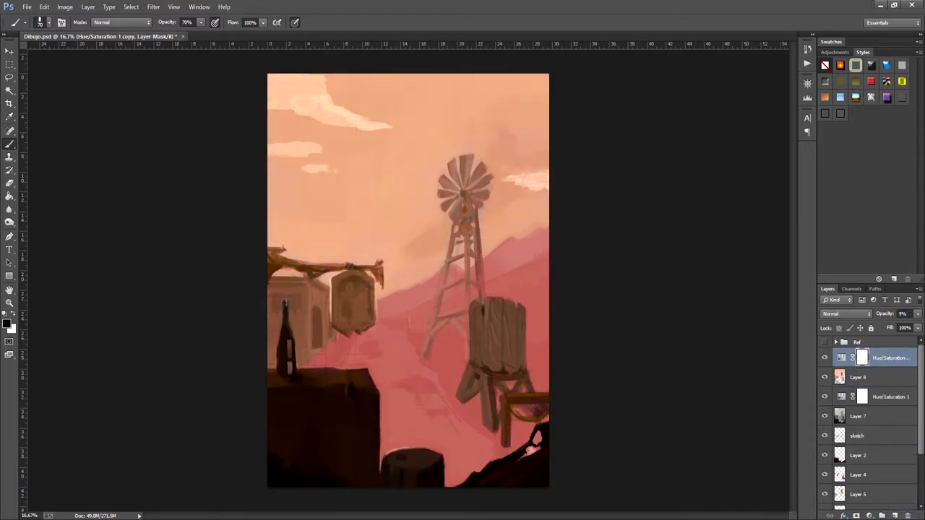
Set the copy to hue 22, saturation 76, compare it on and off, and add Layer 9
double_click(841, 357)
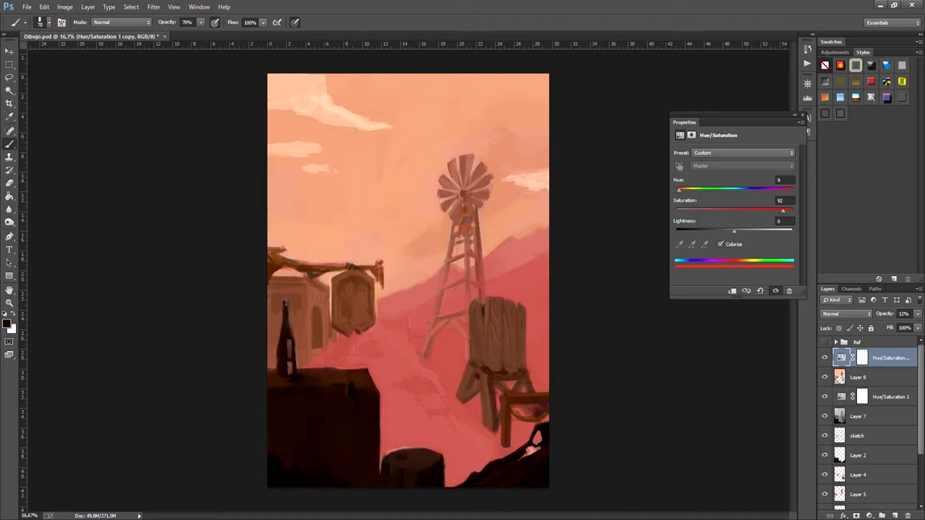
left_click_drag(748, 210, 762, 210)
left_click_drag(678, 190, 682, 190)
left_click(802, 116)
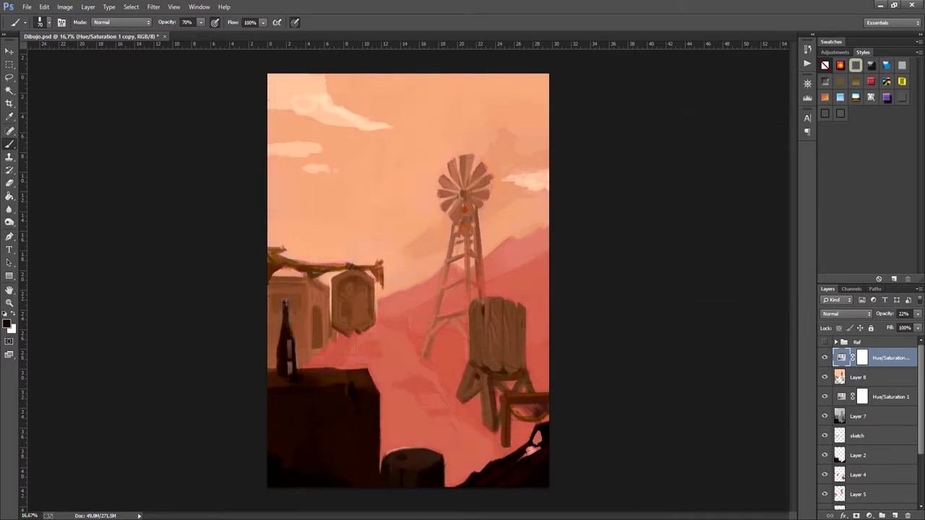
left_click(824, 358)
left_click(824, 357)
key("l")
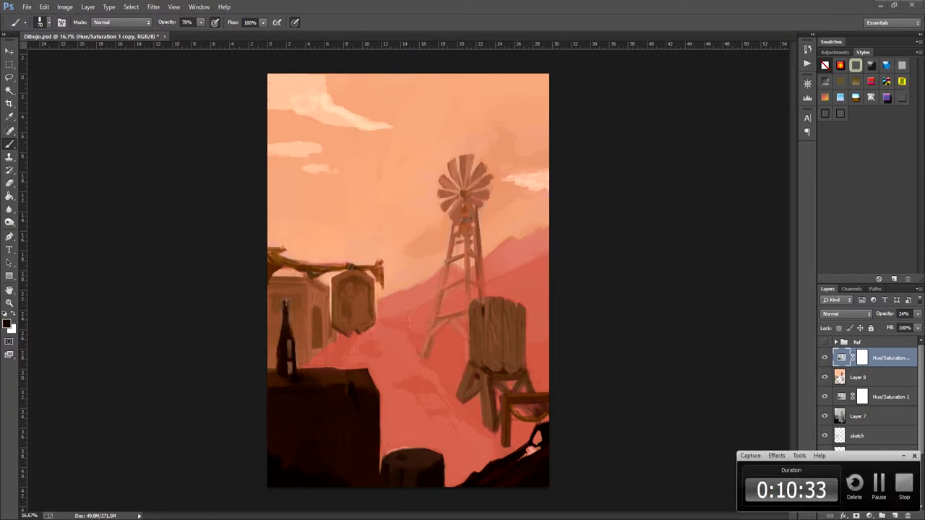
key("ctrl+shift+alt+n")
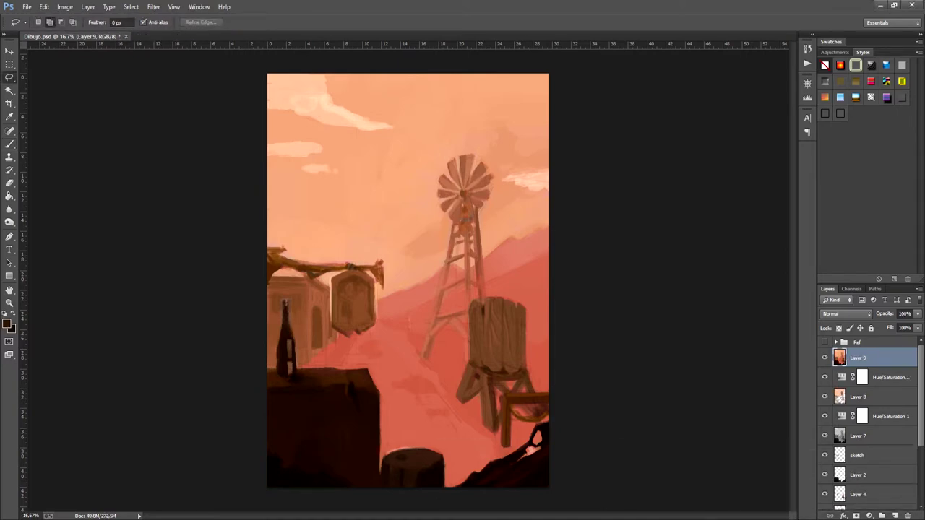
Choose a soft brush preset and zoom in on the sign and bottle
key("b")
left_click(47, 22)
scroll(116, 238, "down", 5)
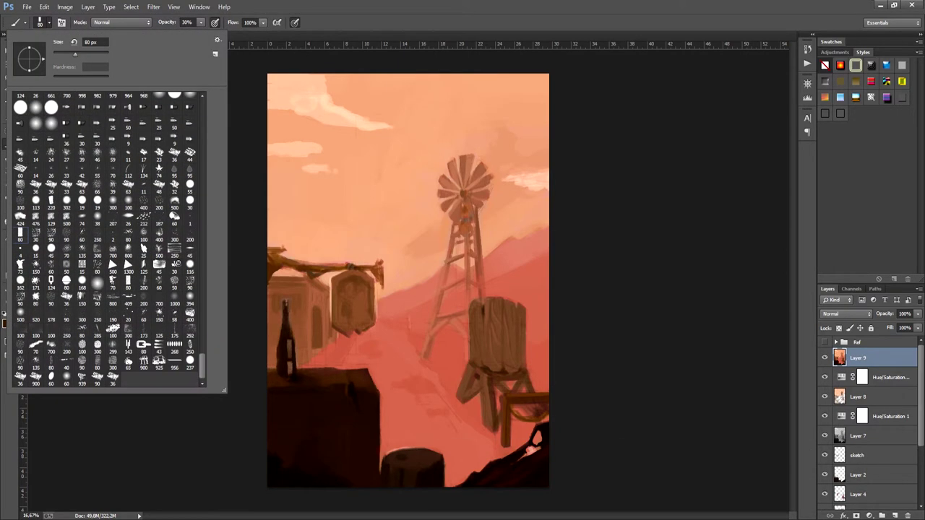
left_click(51, 348)
key("Return")
key("ctrl+plus")
key("ctrl+plus")
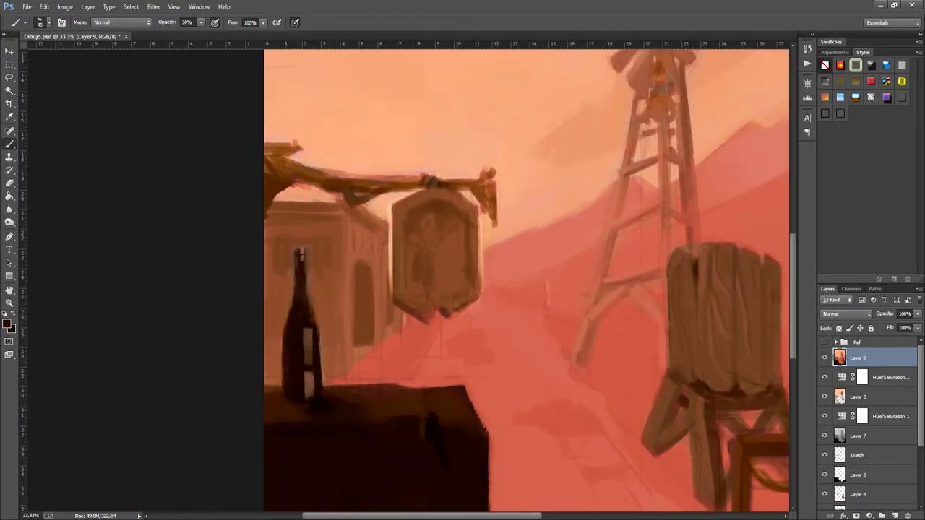
Sample browns and paint light strokes down the bottle label's edge and right side
left_click(294, 282, "alt")
left_click(289, 282, "alt")
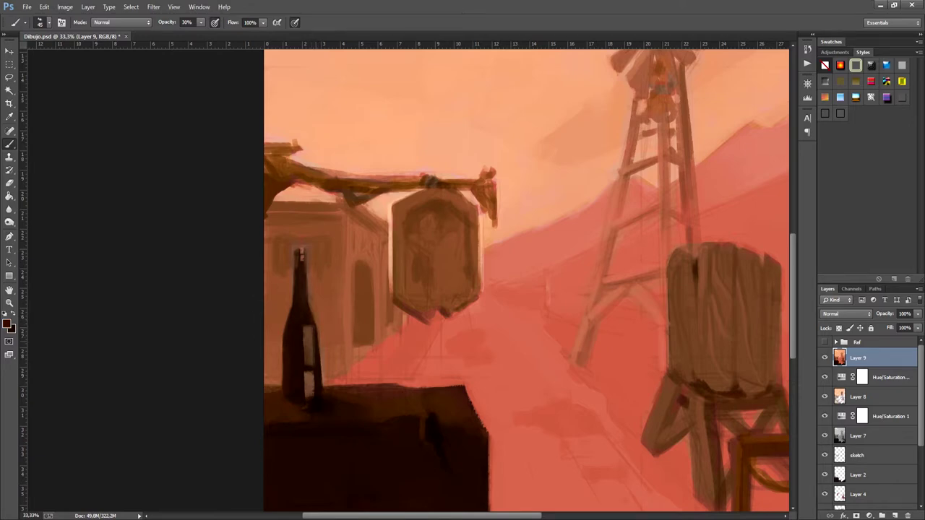
left_click_drag(320, 357, 322, 390)
left_click_drag(307, 311, 305, 273)
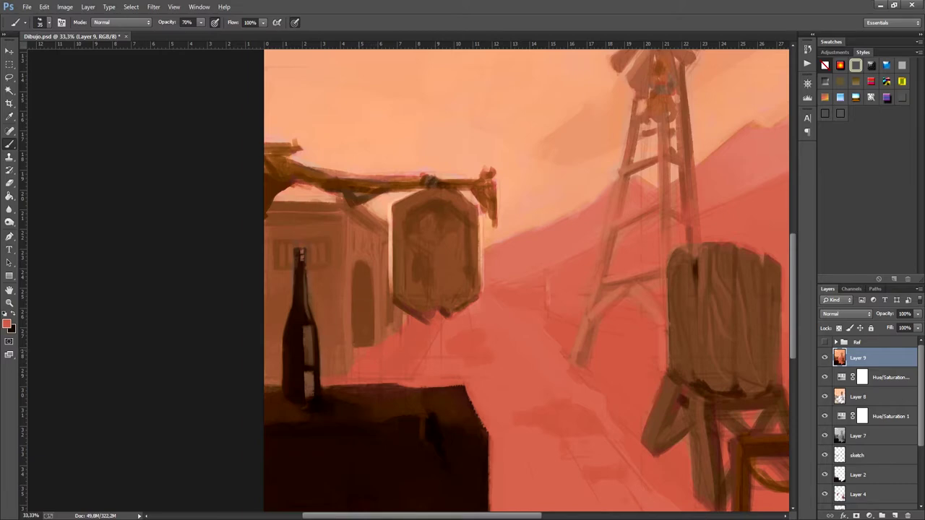
left_click(348, 371, "alt")
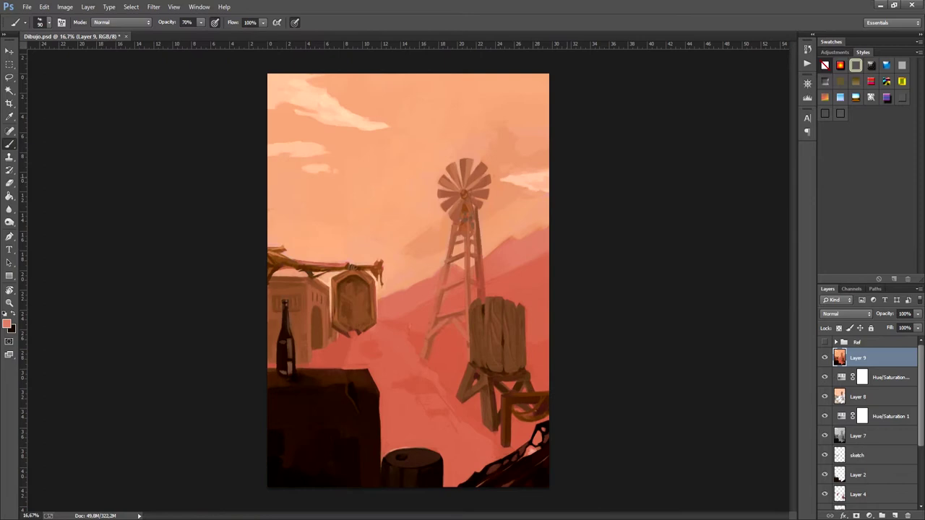
Paint a soft light-peach sun glow near the sign at 30% brush opacity
key("3")
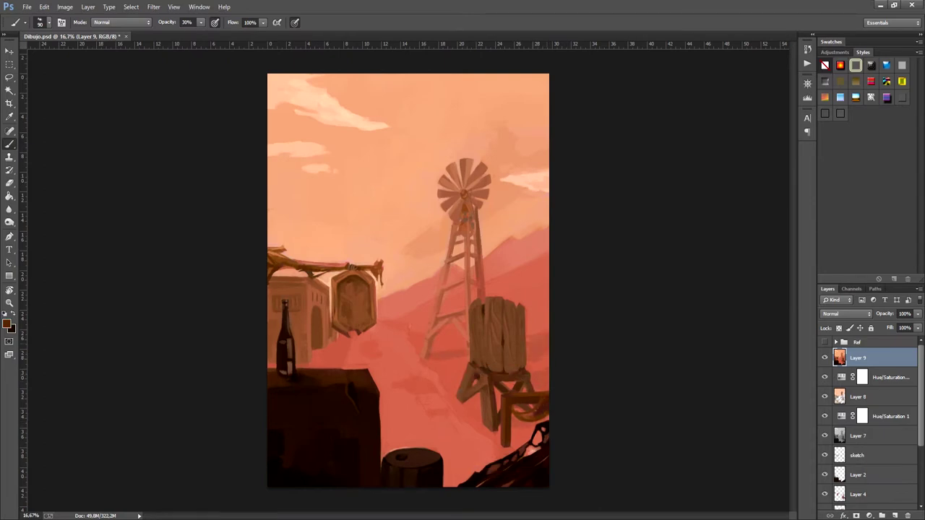
key("x")
left_click(533, 340, "alt")
left_click(12, 330)
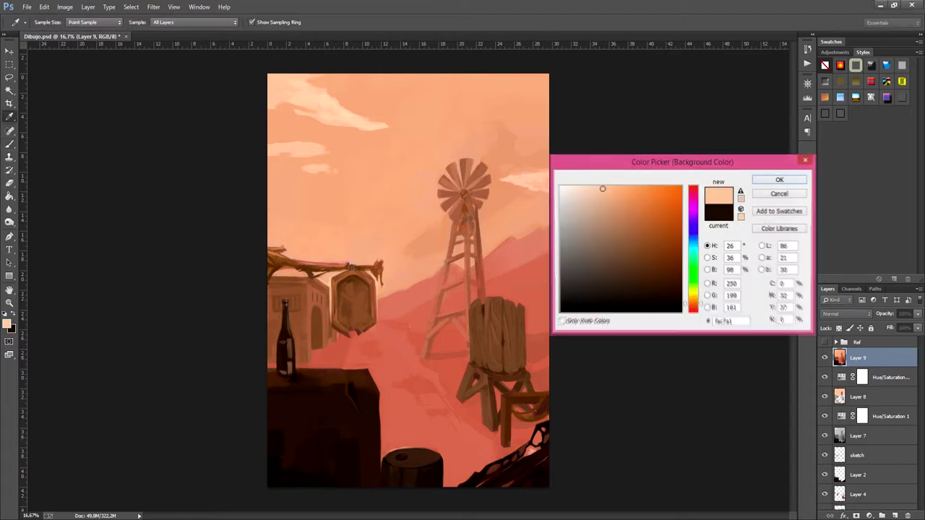
left_click(638, 193)
key("Return")
key("b")
left_click_drag(379, 278, 406, 262)
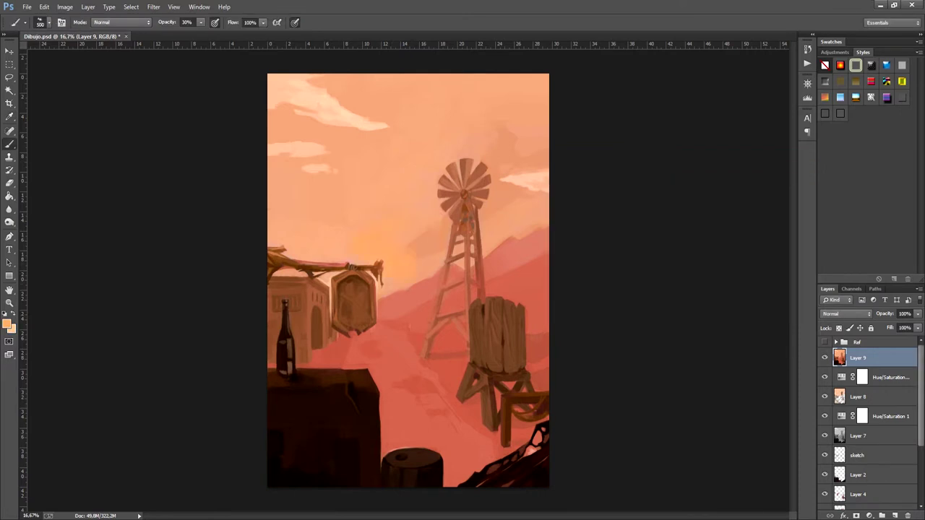
key("bracketleft")
key("bracketleft")
key("bracketleft")
key("bracketleft")
key("bracketleft")
key("bracketleft")
Paint light peach along the sign's hanging beam with a 125 brush, then shrink it to 80
left_click(7, 324)
left_click(638, 193)
left_click(784, 178)
left_click_drag(338, 265, 371, 266)
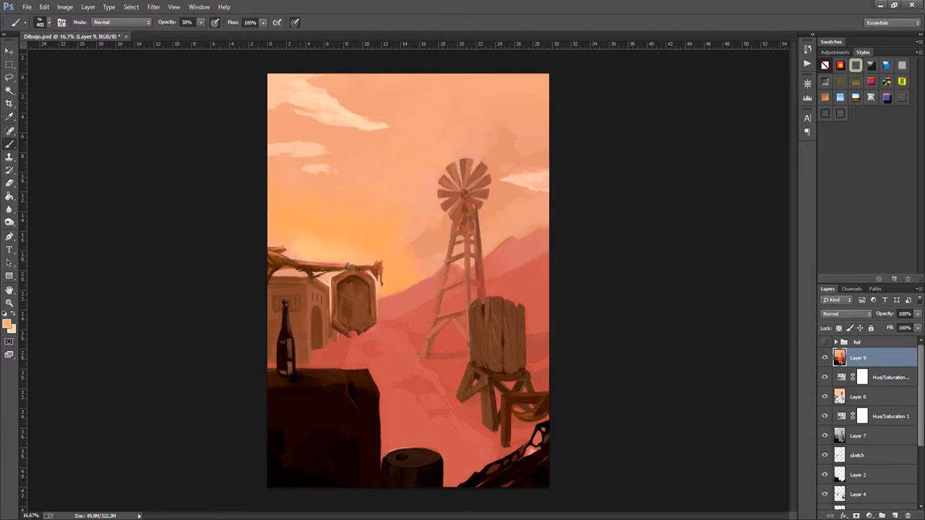
key("bracketleft")
key("bracketleft")
key("bracketleft")
key("bracketleft")
key("bracketleft")
key("bracketleft")
key("bracketleft")
key("bracketleft")
key("bracketleft")
key("x")
left_click(447, 373, "alt")
Paint pink tones on the ground near the barrel and toward the water-tower base
left_click(8, 323)
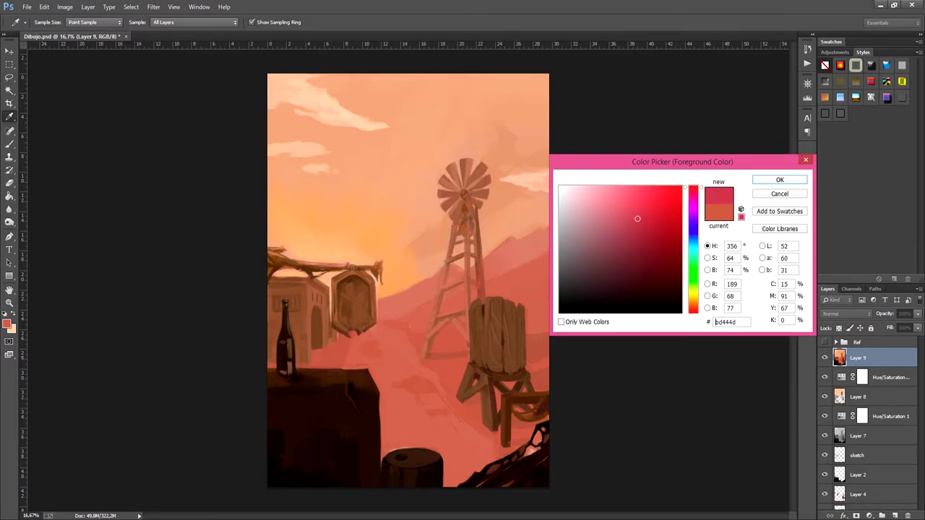
key("Return")
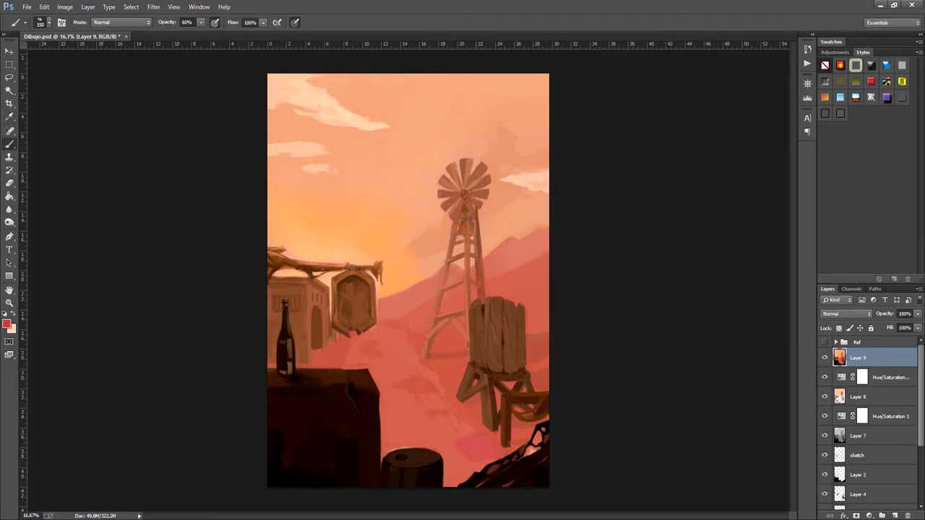
mouse_move(448, 442)
left_mouse_down()
mouse_move(489, 445)
mouse_move(483, 466)
mouse_move(497, 466)
left_mouse_up()
left_click(7, 323)
key("Return")
mouse_move(513, 433)
left_mouse_down()
mouse_move(536, 435)
mouse_move(462, 476)
left_mouse_up()
Spread purple-pink across the ground left of the barrel and darken the band below the tower
left_click_drag(459, 438, 421, 443)
mouse_move(473, 432)
left_mouse_down()
mouse_move(450, 434)
mouse_move(497, 429)
left_mouse_up()
left_click_drag(467, 455, 458, 481)
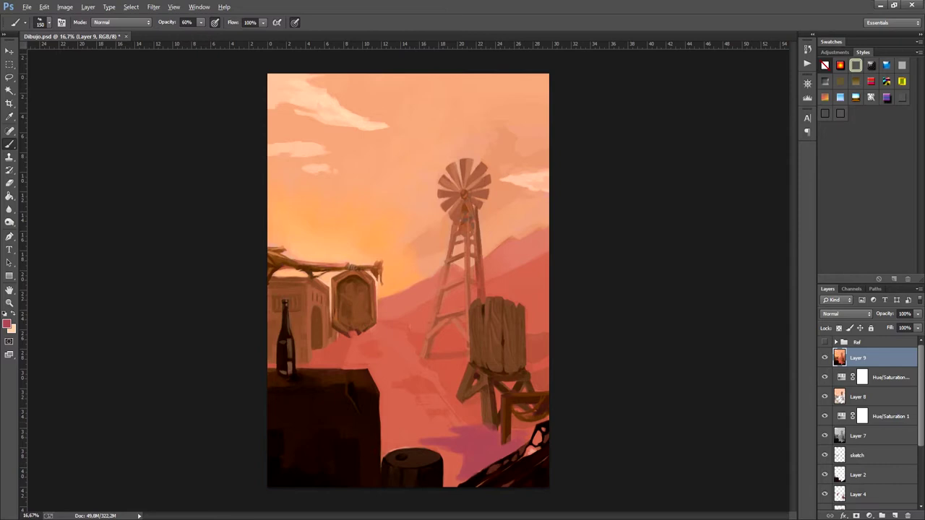
left_click_drag(451, 438, 419, 443)
mouse_move(455, 438)
left_mouse_down()
mouse_move(477, 432)
mouse_move(457, 451)
mouse_move(467, 461)
left_mouse_up()
left_click(470, 444, "alt")
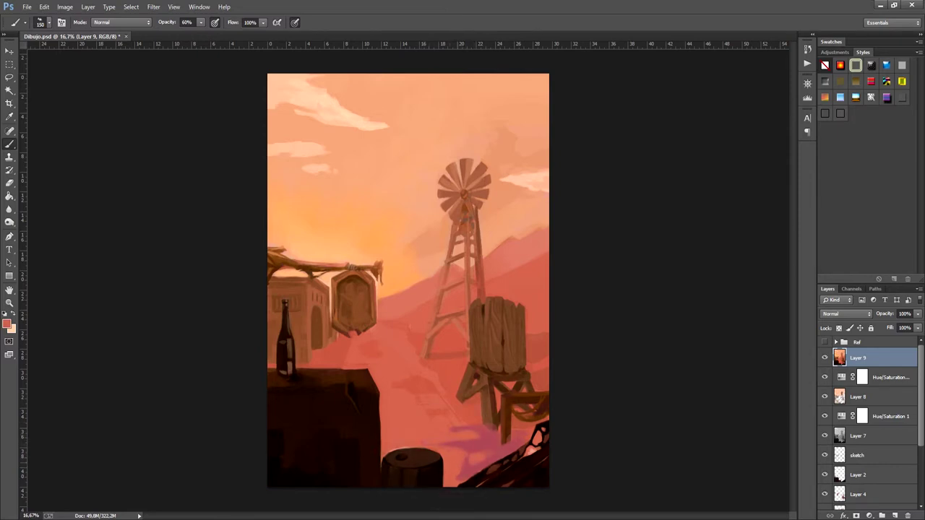
left_click_drag(426, 438, 466, 436)
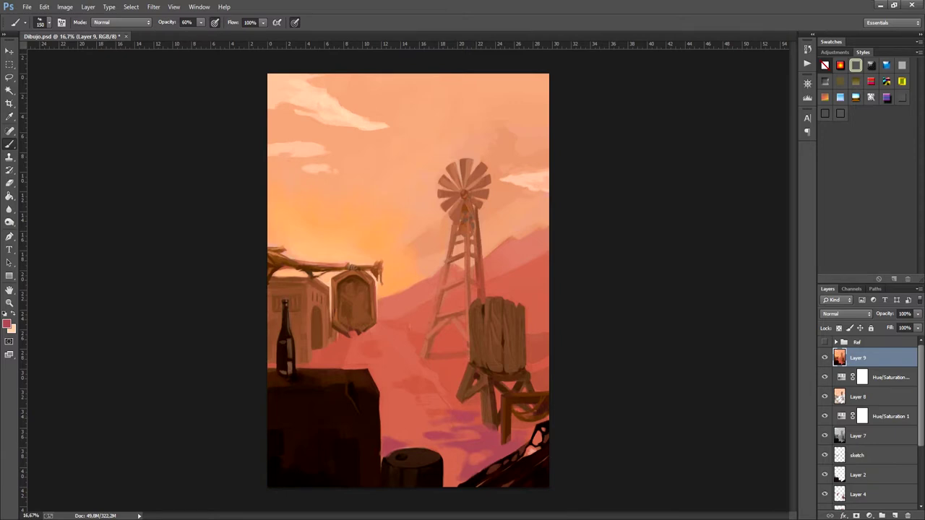
Set the brush to Color blend mode and choose a darker red
left_click(120, 22)
left_click(115, 289)
left_click(6, 323)
left_click(615, 262)
left_click(781, 181)
Wash the sky and hills with orange using a 900 Color-mode brush, then restore Normal mode
left_click(7, 323)
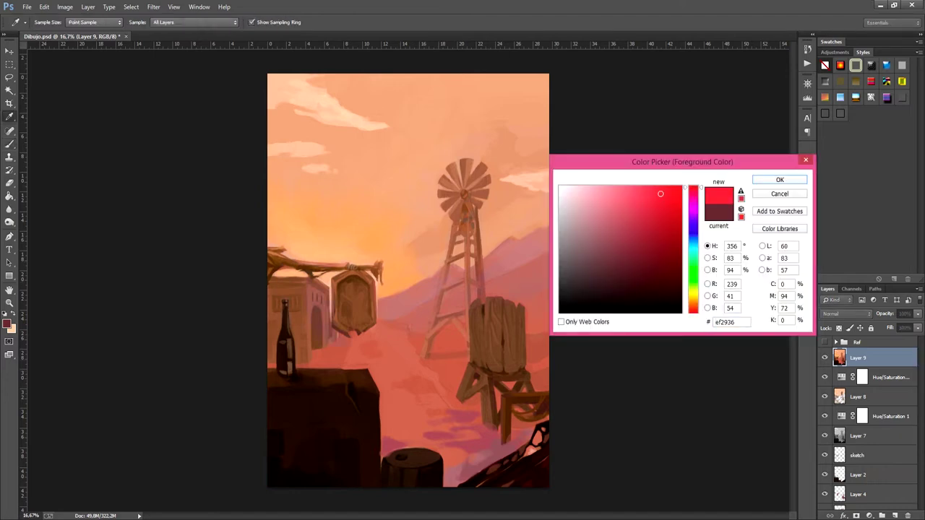
left_click(691, 310)
left_click(785, 178)
key("bracketright")
key("bracketright")
key("bracketright")
key("bracketright")
key("bracketright")
key("bracketright")
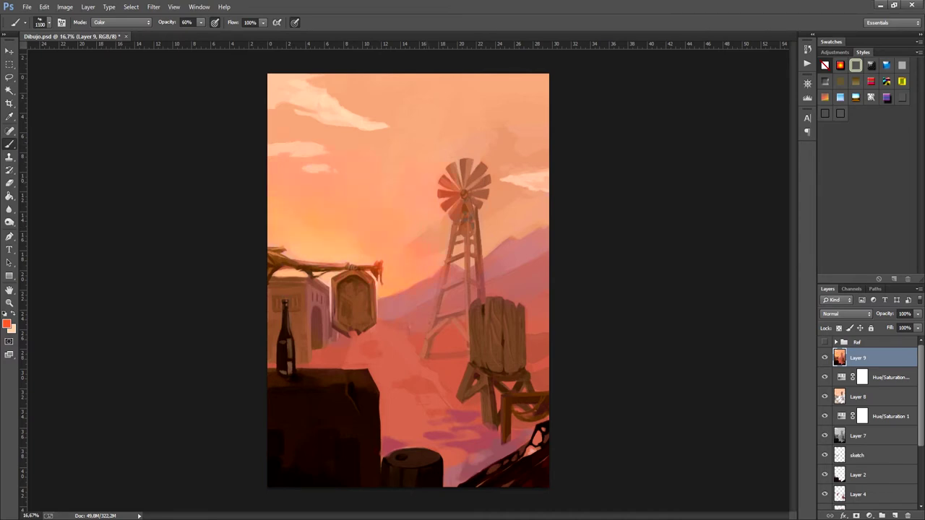
key("bracketleft")
key("bracketleft")
key("bracketleft")
key("bracketleft")
key("bracketleft")
left_click(121, 22)
left_click(109, 34)
left_click(350, 276, "alt")
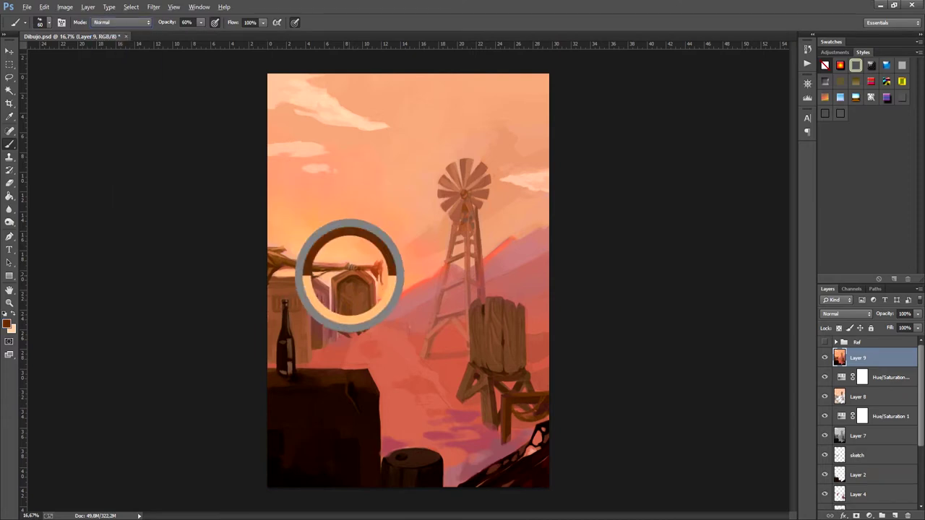
Repaint the hanging sign's letters in light peach with a 35 px brush so it reads BAR
key("x")
key("bracketleft")
key("bracketleft")
key("bracketleft")
key("bracketleft")
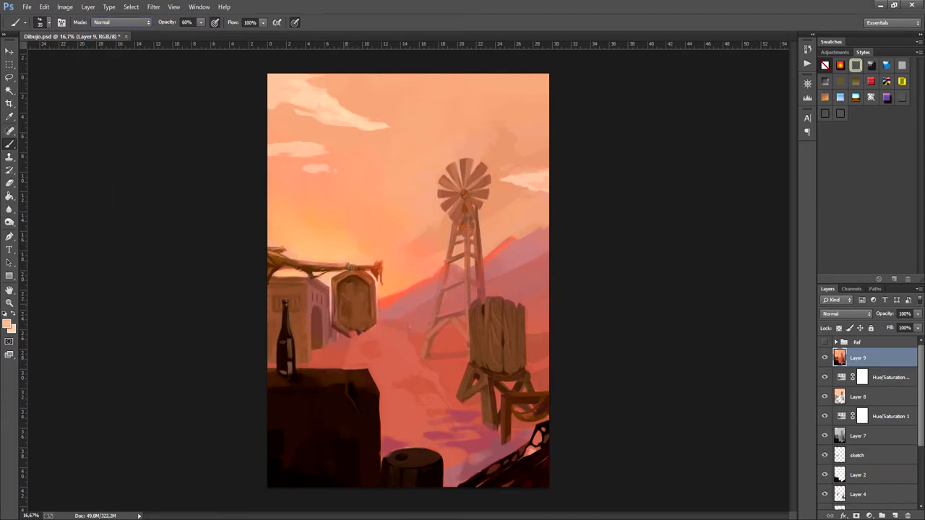
mouse_move(343, 291)
left_mouse_down()
mouse_move(342, 317)
mouse_move(352, 296)
mouse_move(344, 320)
mouse_move(354, 316)
mouse_move(344, 305)
mouse_move(343, 320)
mouse_move(365, 306)
mouse_move(359, 321)
mouse_move(368, 295)
left_mouse_up()
left_click_drag(365, 294, 368, 321)
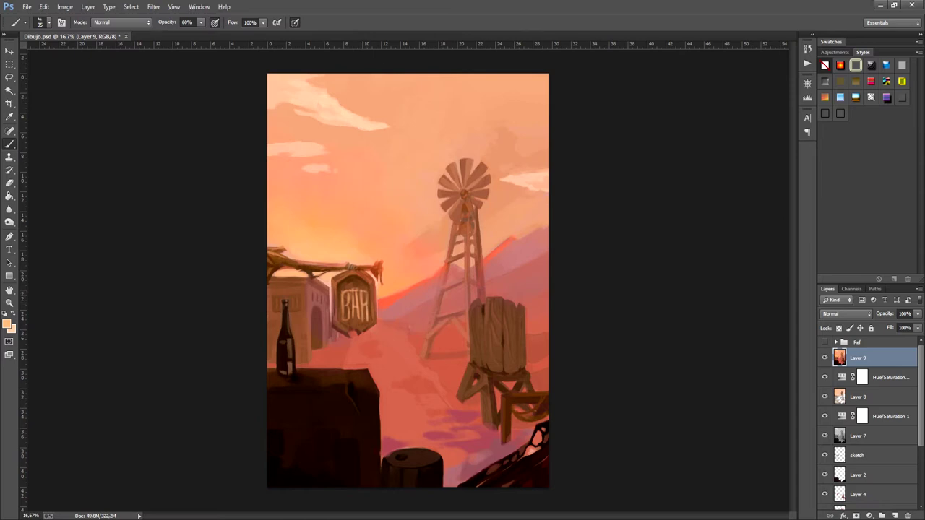
left_click(365, 326, "alt")
Light and define the BAR sign's top edge, then add a thin peach highlight to the windmill leg
left_click(357, 305, "alt")
left_click(357, 305, "alt")
left_click_drag(361, 292, 338, 292)
left_click(354, 288, "alt")
left_click(351, 299, "alt")
left_click_drag(341, 291, 367, 291)
left_click(380, 294, "alt")
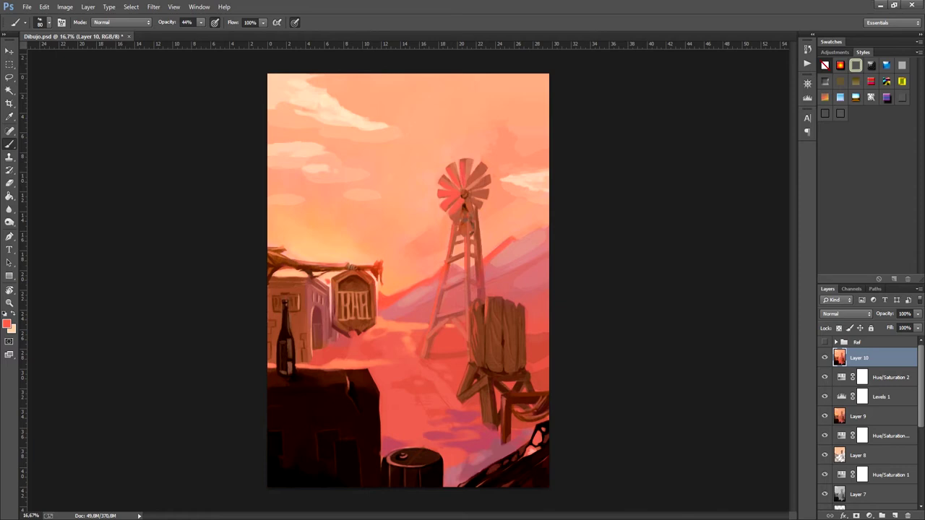
left_click(465, 195, "alt")
left_click_drag(467, 212, 468, 247)
Add a new Layer 11 set to Hard Light blending
key("ctrl+shift+alt+n")
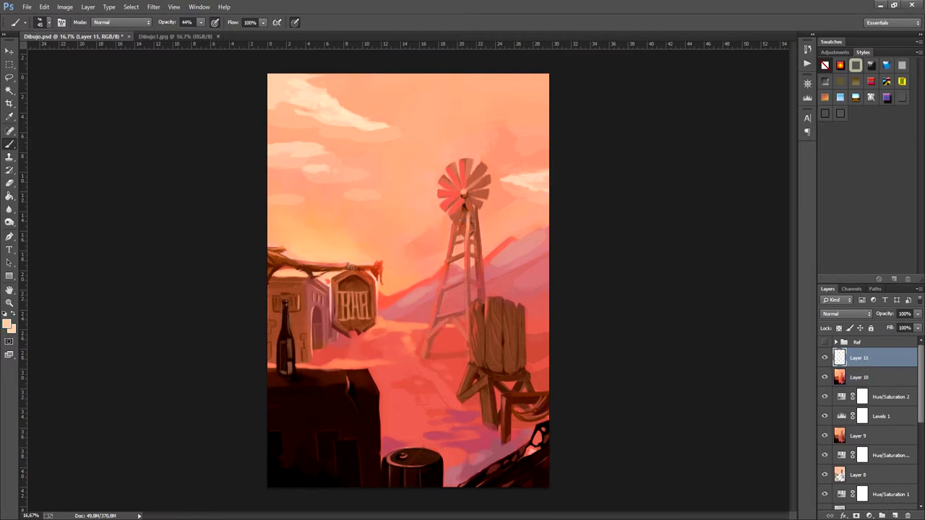
left_click(847, 313)
left_click(841, 215)
Paint a large soft yellow sun glow at 20% opacity above the bar roof
key("bracketright")
key("bracketright")
key("bracketright")
key("bracketright")
key("bracketright")
key("bracketright")
key("bracketright")
key("bracketright")
key("bracketright")
key("bracketright")
key("bracketright")
key("bracketright")
key("bracketright")
key("bracketright")
key("bracketright")
key("bracketright")
key("bracketright")
key("bracketright")
key("bracketright")
key("bracketright")
left_click(313, 247)
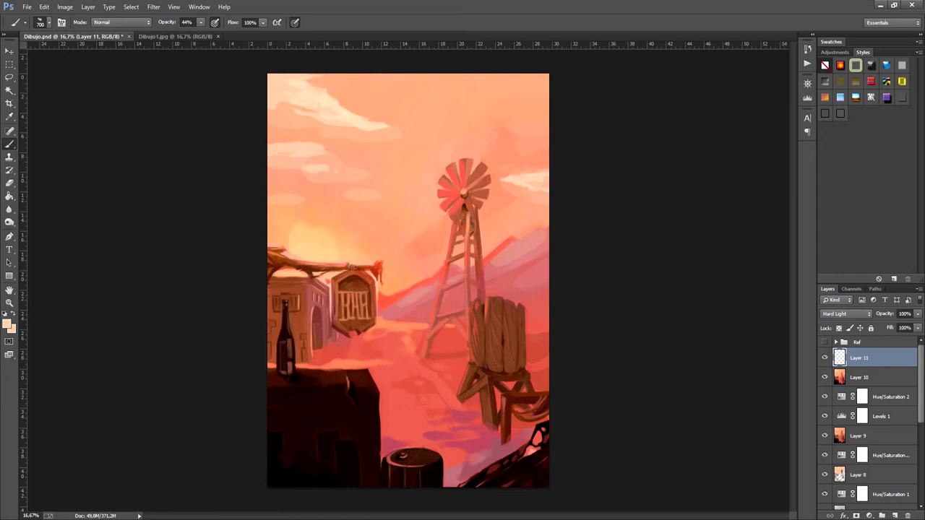
key("ctrl+z")
key("2")
left_click(348, 260)
left_click(334, 246)
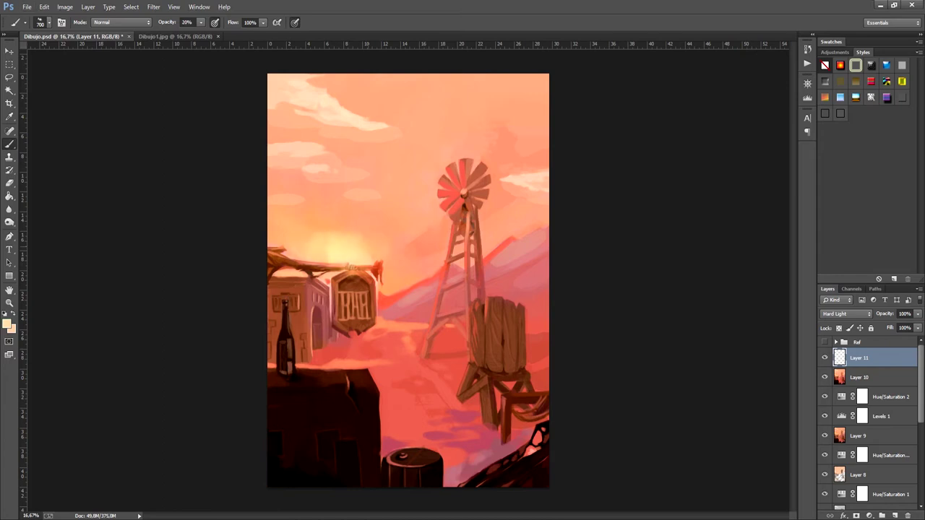
left_click(367, 250)
left_click(47, 23)
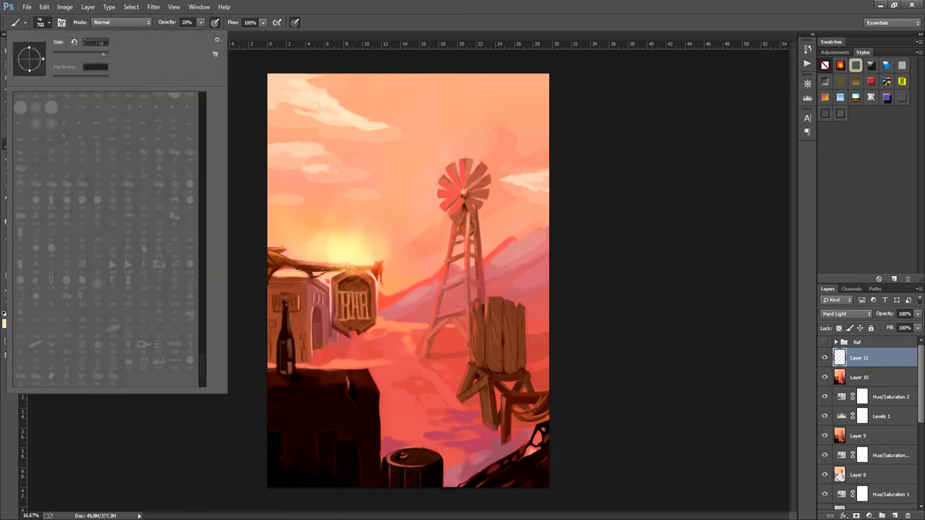
left_click(48, 22)
left_click(342, 273)
left_click(354, 279)
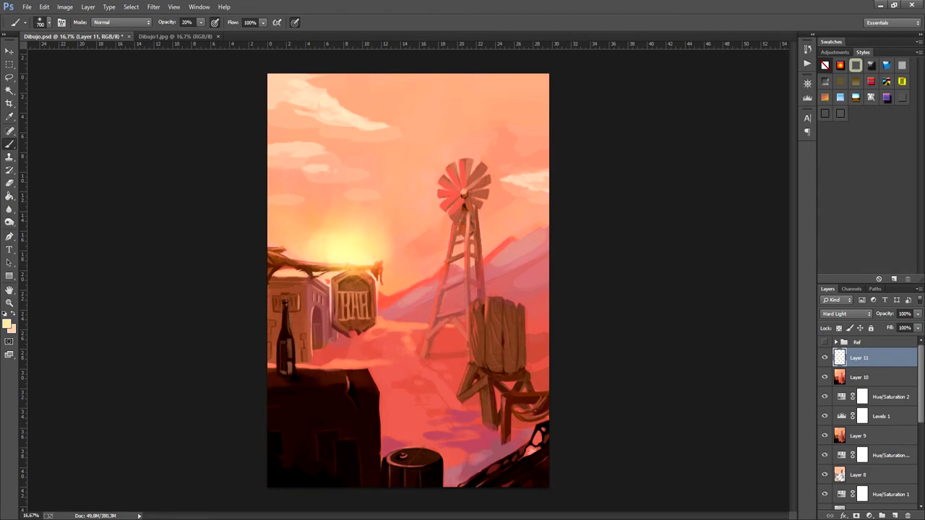
Highlight the bottle's right edge with a smaller brush preset
left_click(48, 22)
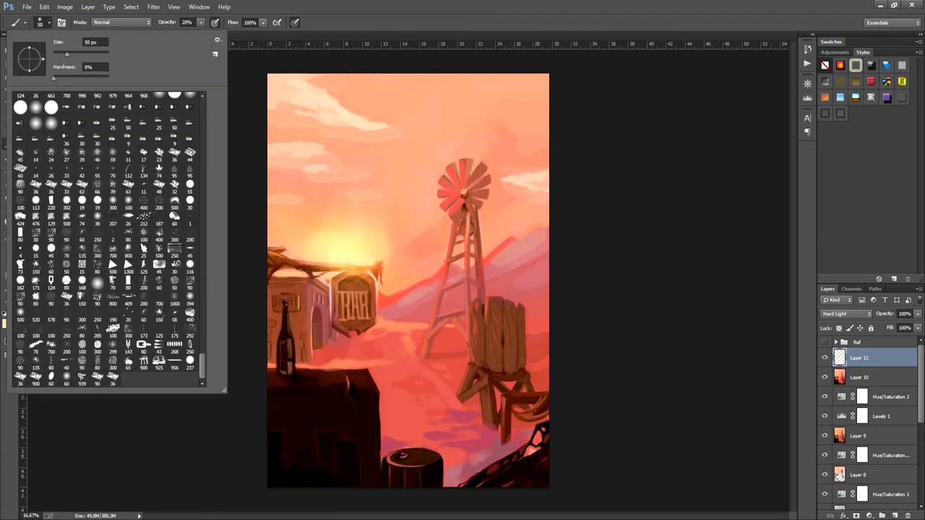
double_click(113, 283)
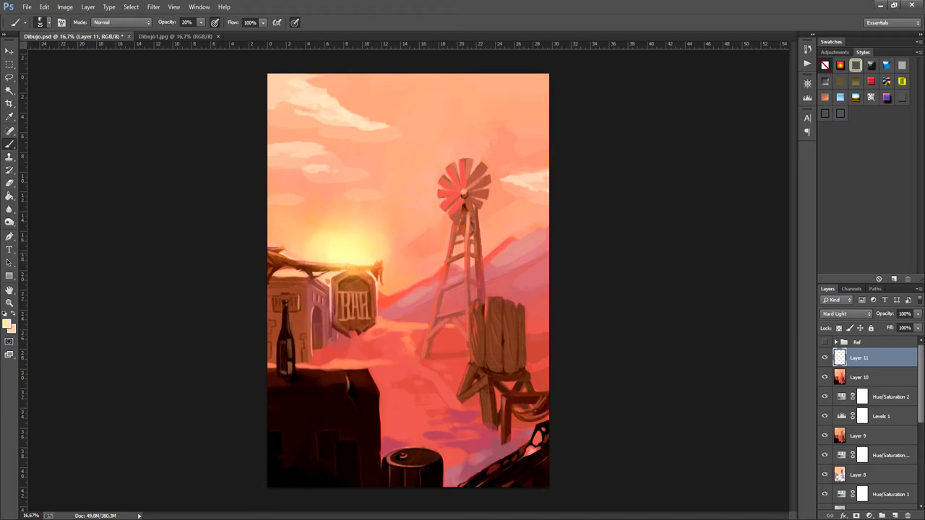
left_click_drag(287, 302, 295, 364)
Add light highlights to the bottle, windmill blades and tower legs, water tower barrel and sign
scroll(292, 333, "up", 1)
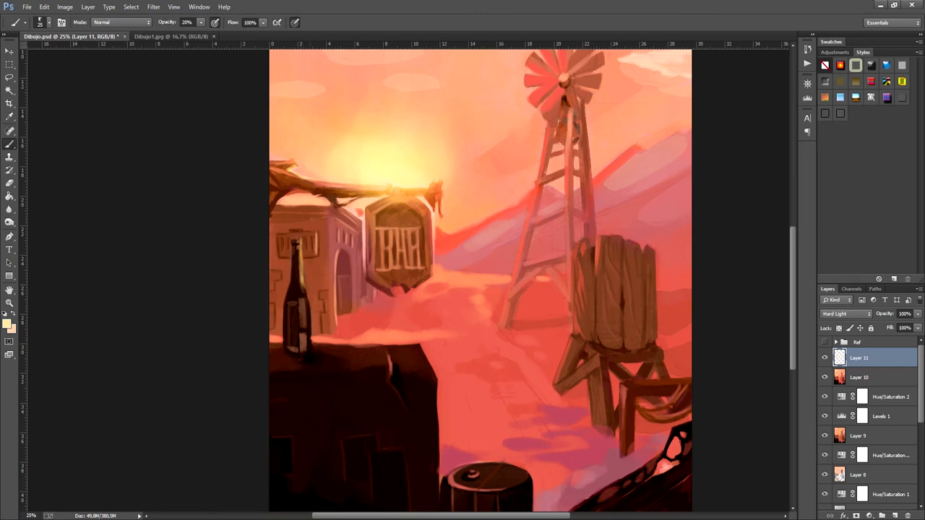
left_click_drag(310, 332, 311, 348)
mouse_move(477, 289)
left_mouse_down()
mouse_move(408, 311)
mouse_move(381, 412)
left_mouse_up()
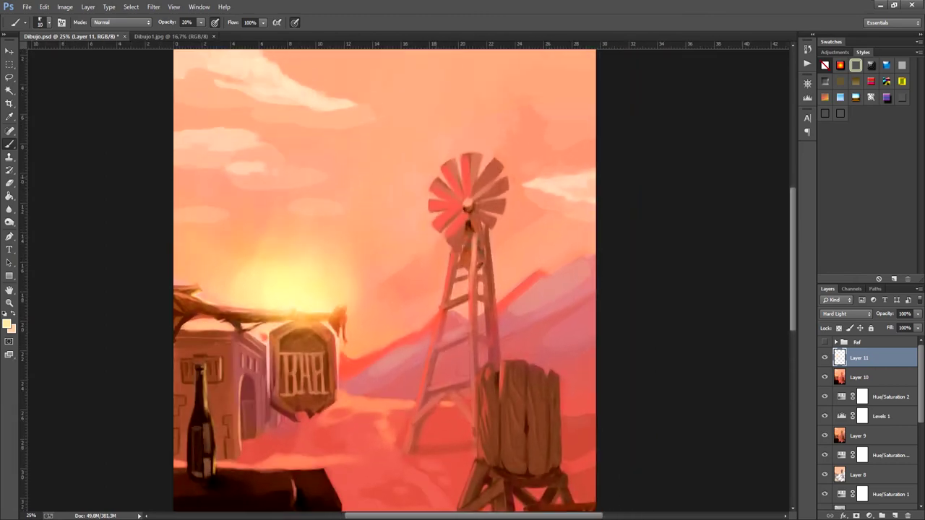
mouse_move(429, 200)
left_mouse_down()
mouse_move(438, 230)
mouse_move(442, 212)
mouse_move(454, 217)
mouse_move(443, 228)
mouse_move(461, 212)
left_mouse_up()
mouse_move(445, 182)
left_mouse_down()
mouse_move(445, 170)
mouse_move(454, 193)
mouse_move(448, 170)
mouse_move(454, 190)
left_mouse_up()
key("ctrl+z")
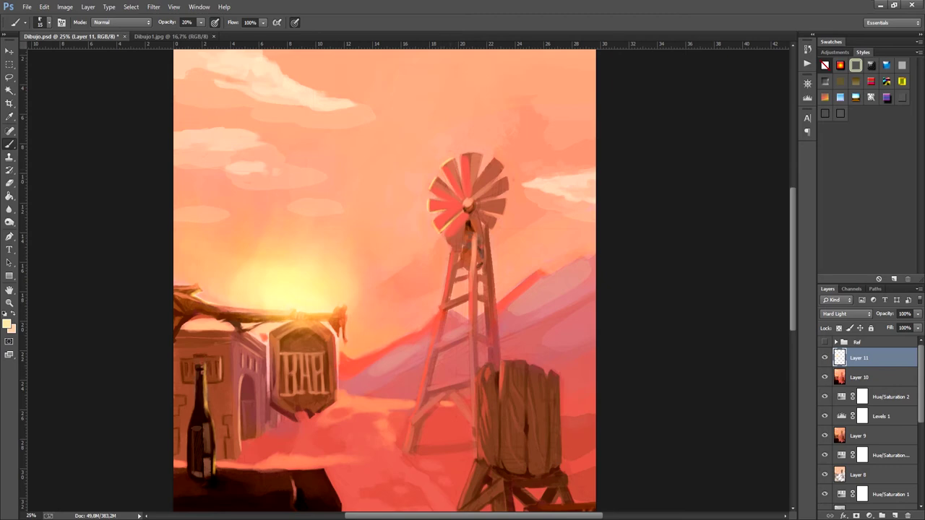
left_click_drag(450, 249, 448, 264)
left_click_drag(437, 313, 415, 411)
mouse_move(476, 378)
left_mouse_down()
mouse_move(476, 458)
mouse_move(474, 419)
mouse_move(455, 467)
left_mouse_up()
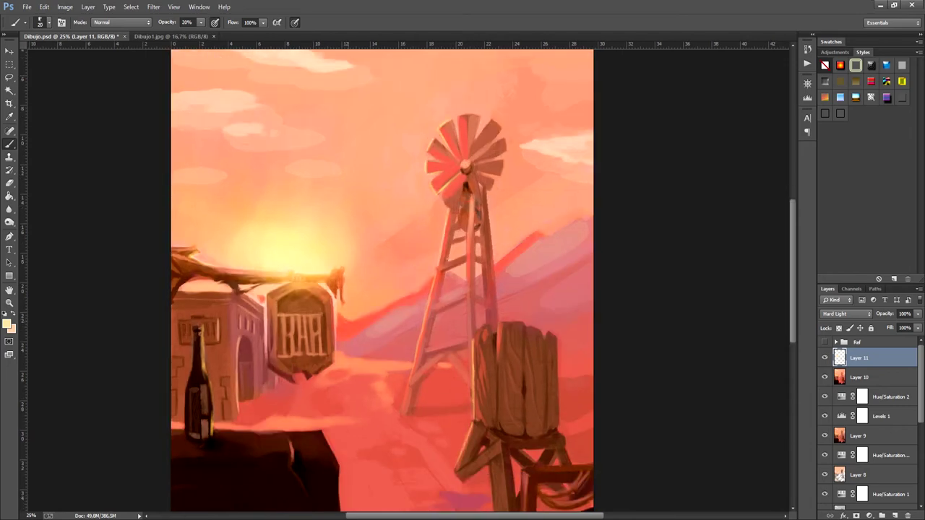
left_click_drag(341, 319, 351, 320)
Paint an orange rim along the mountain ridge and highlight the ground and building edge
left_click(7, 323)
key("Return")
left_click_drag(370, 317, 524, 240)
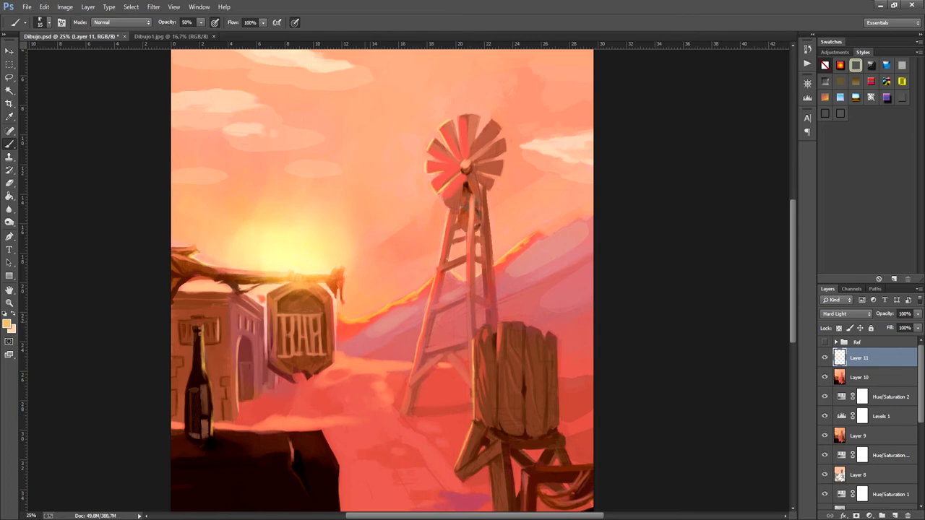
mouse_move(396, 337)
left_mouse_down()
mouse_move(418, 327)
mouse_move(412, 339)
left_mouse_up()
left_click_drag(511, 297, 581, 261)
left_click_drag(538, 288, 547, 282)
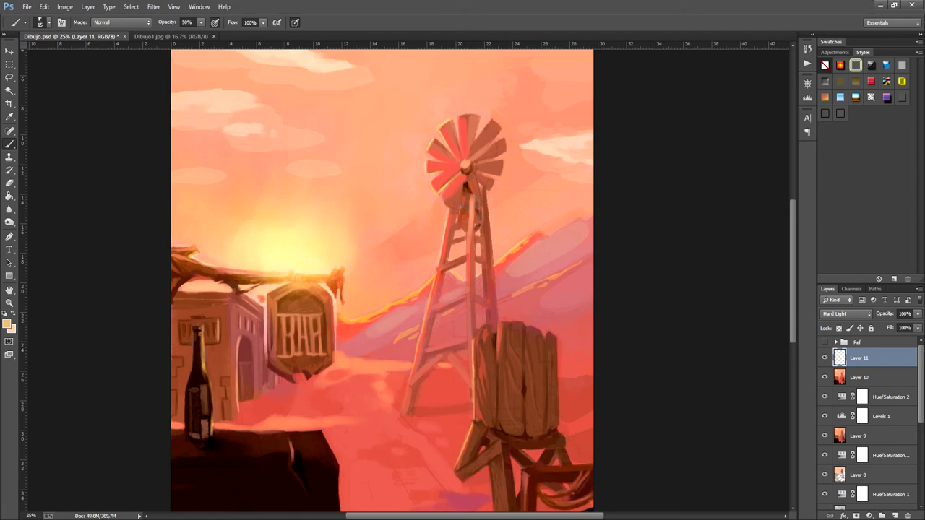
left_click_drag(238, 409, 238, 372)
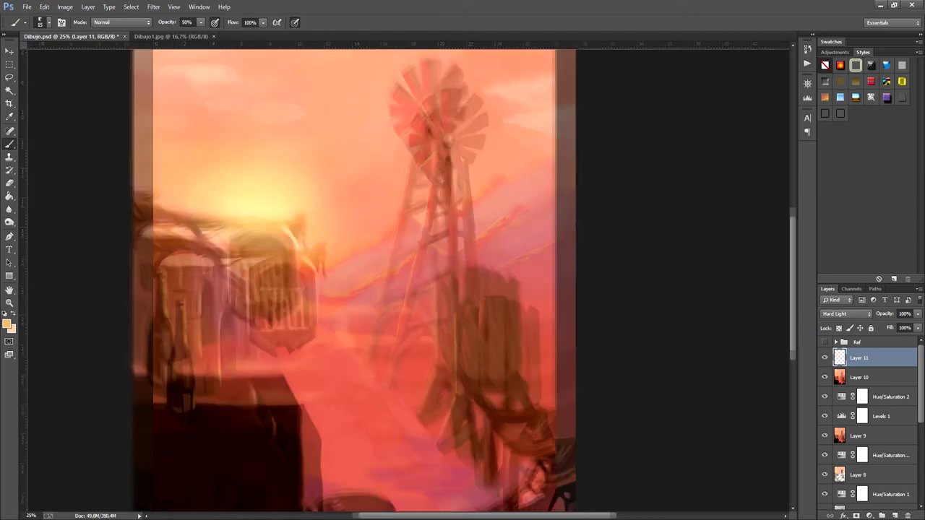
left_click_drag(325, 372, 404, 318)
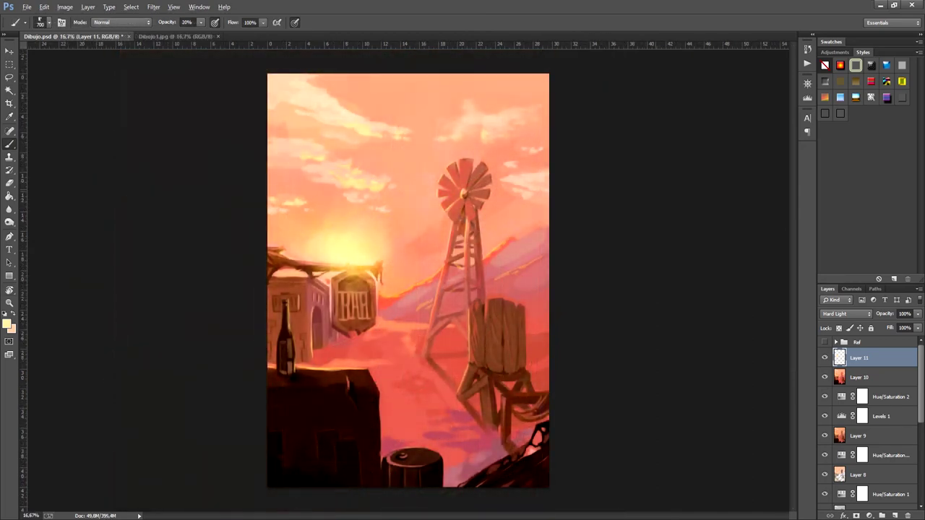
Paint bright highlights on the clouds with a textured brush preset
left_click(40, 22)
left_click(95, 67)
left_click_drag(275, 128, 315, 129)
Add orange touches to the water tower, then stamp all visible layers onto Layer 13
left_click(505, 349, "alt")
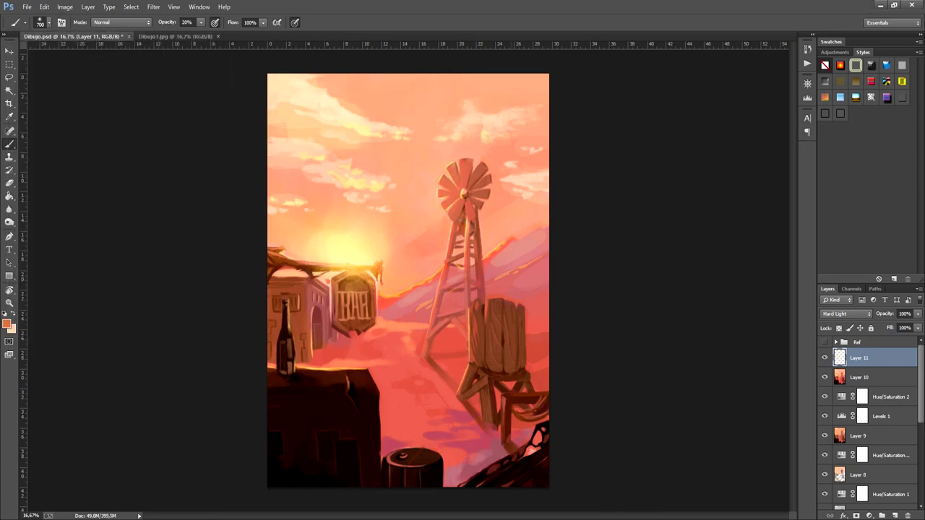
left_click_drag(469, 322, 469, 347)
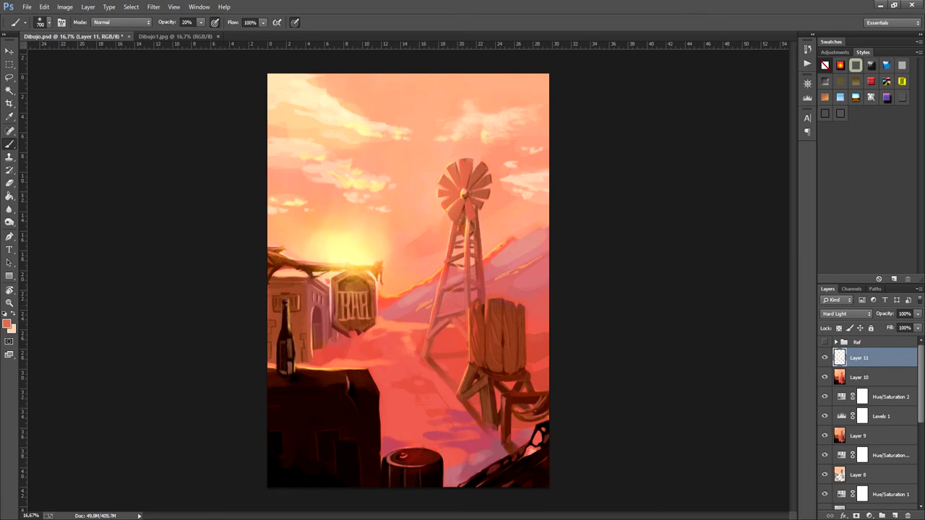
left_click(403, 455)
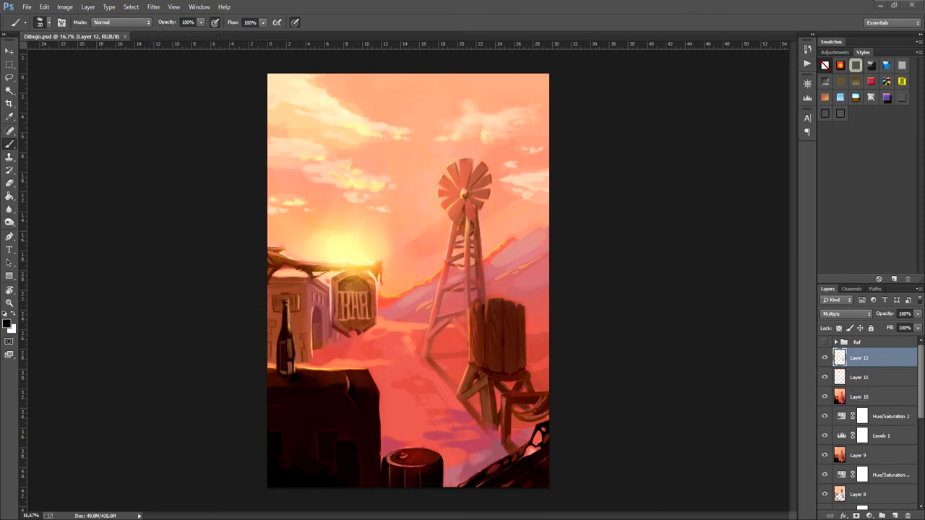
key("ctrl+shift+alt+e")
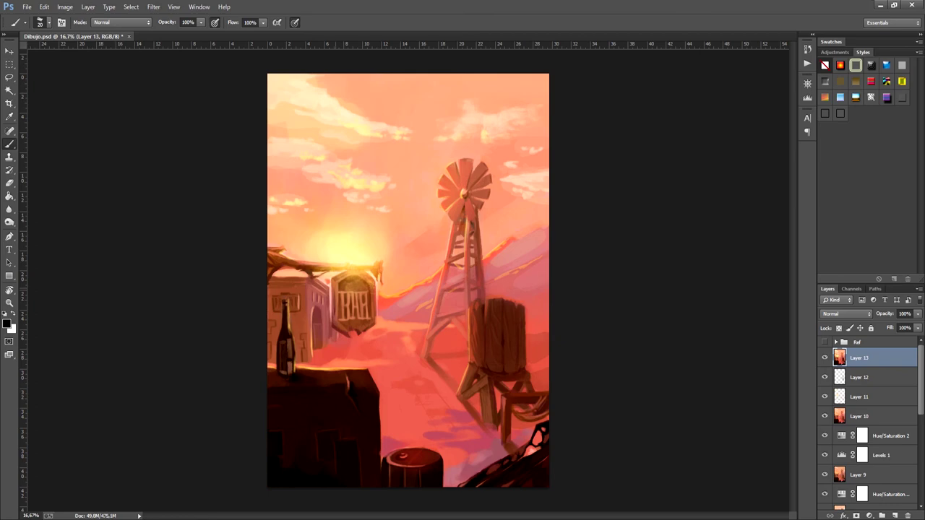
left_click(326, 284, "alt")
Brighten the bottle's right edge with a light stroke, then tilt the canvas view
scroll(258, 300, "up", 1)
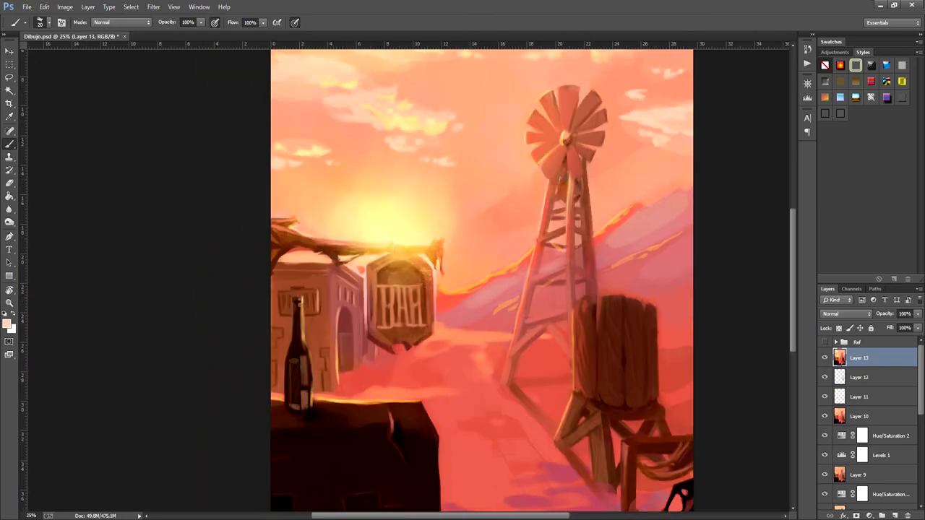
left_click_drag(304, 314, 313, 403)
key("r")
key("b")
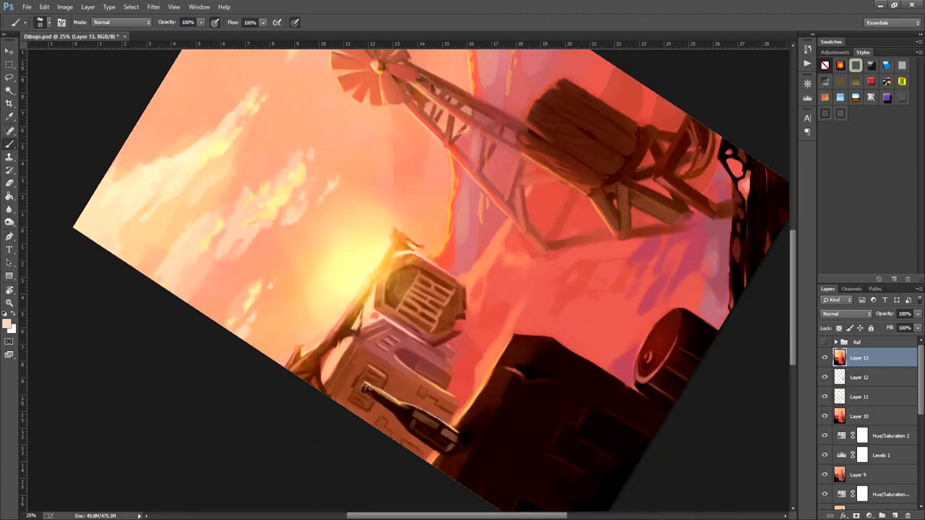
key("r")
left_click_drag(506, 216, 520, 239)
key("b")
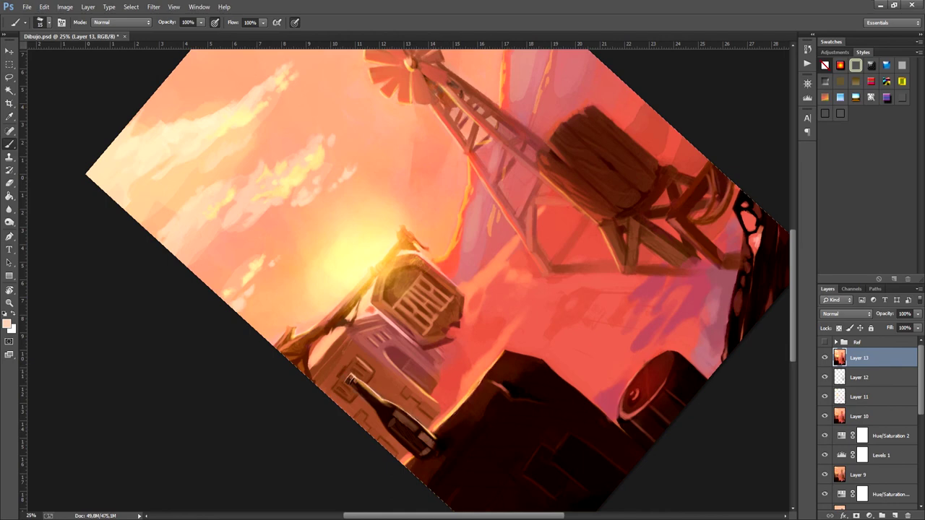
Rotate the canvas view to check angles, reset it upright, then tilt it again
key("r")
left_click_drag(462, 405, 390, 415)
key("b")
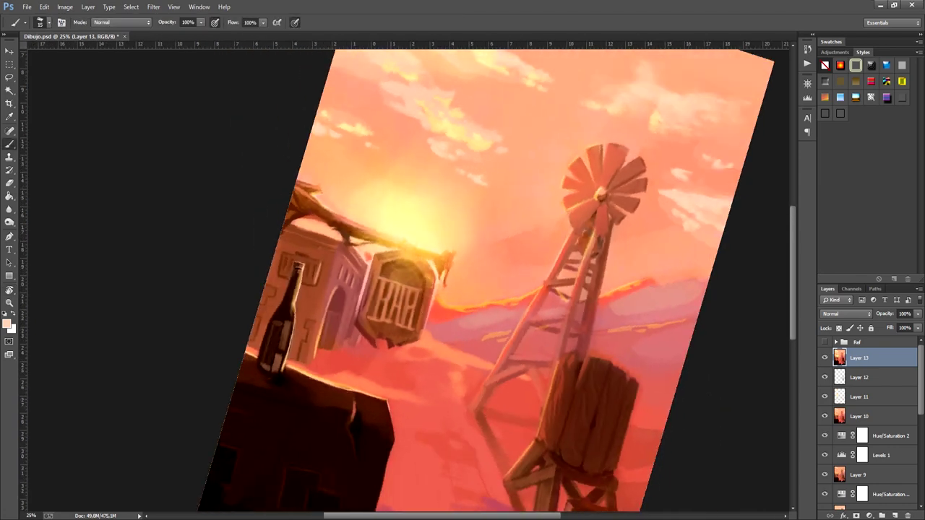
key("r")
key("Escape")
key("b")
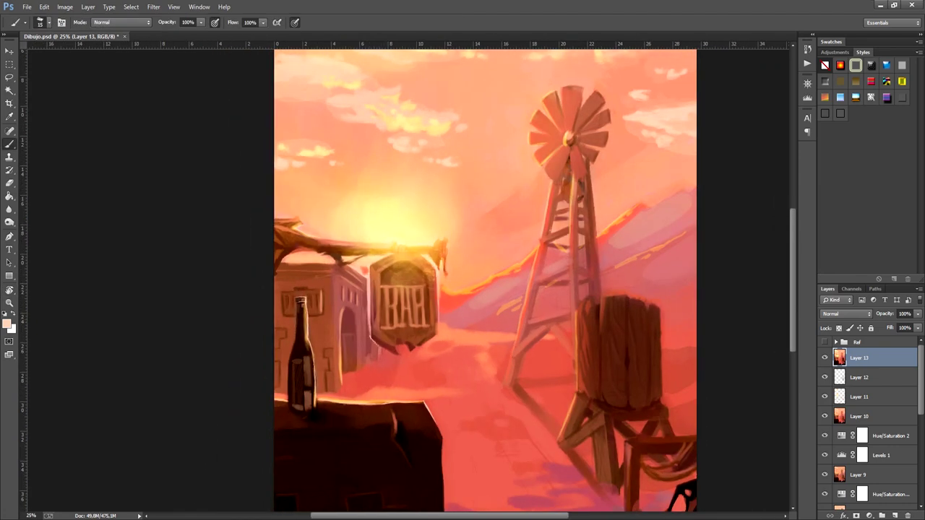
key("r")
left_click_drag(376, 347, 429, 383)
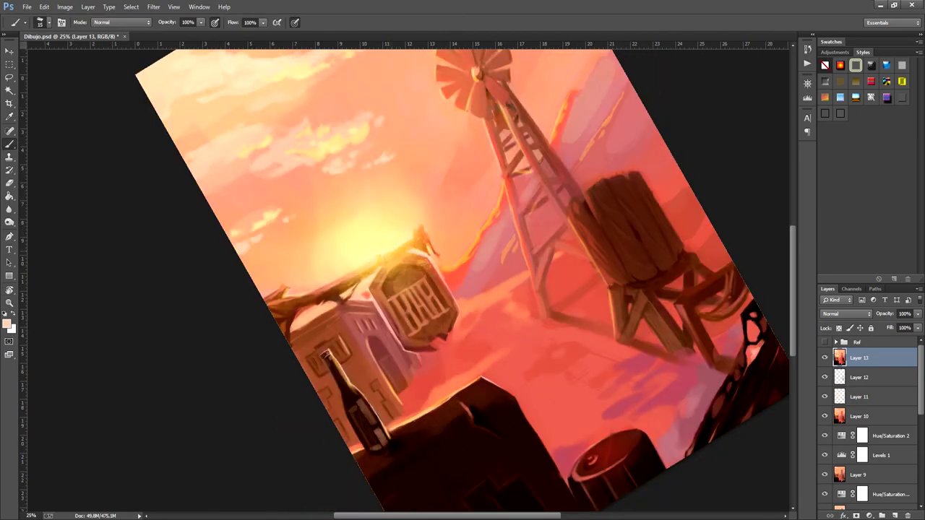
key("r")
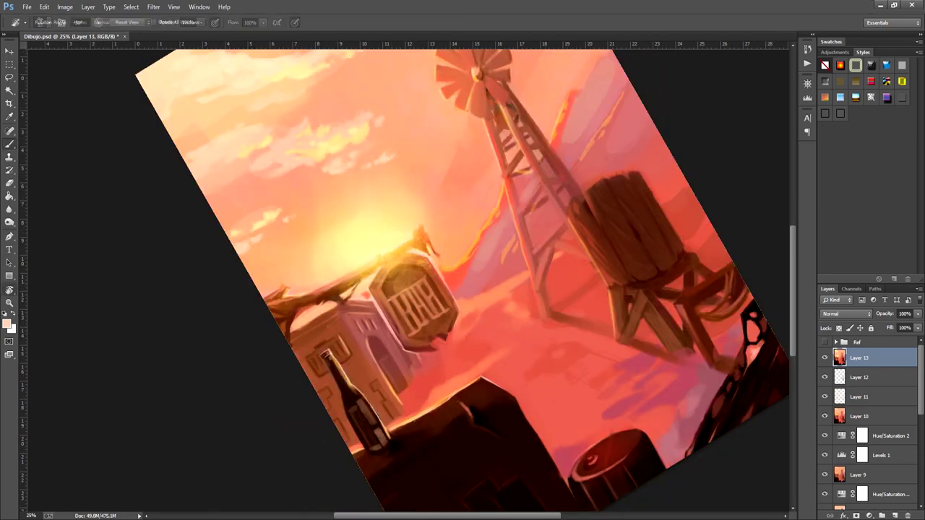
left_click_drag(506, 180, 541, 227)
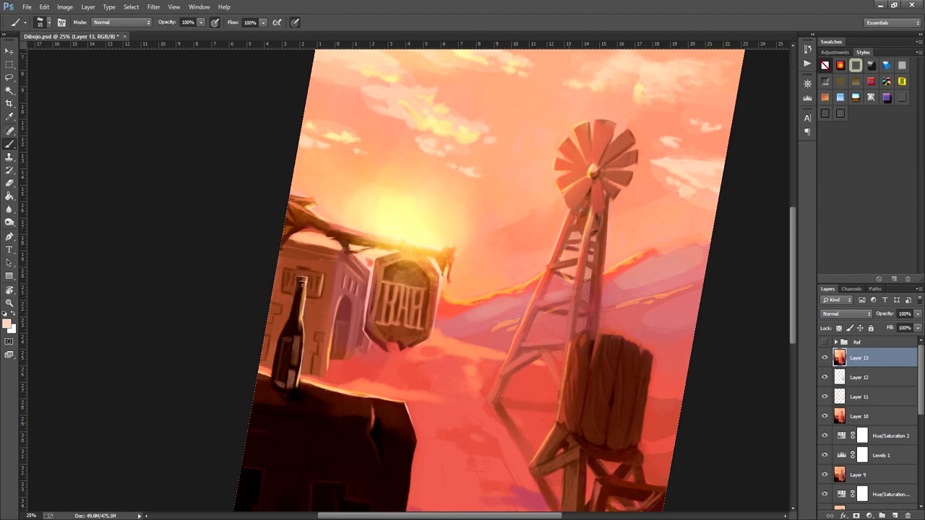